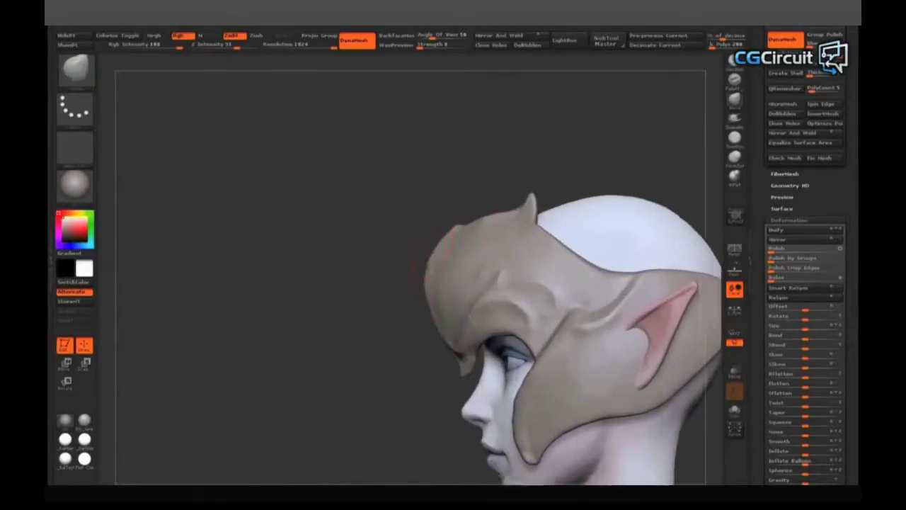
# Sculpt the helmet's horns and upper rim, and build up flowing ridges across the forehead, brow and cheek guard
pyautogui.moveTo(348, 396)
pyautogui.mouseDown()
pyautogui.moveTo(411, 283)
pyautogui.moveTo(440, 256)
pyautogui.moveTo(326, 267)
pyautogui.moveTo(543, 215)
pyautogui.moveTo(277, 255)
pyautogui.moveTo(676, 176)
pyautogui.moveTo(259, 249)
pyautogui.moveTo(593, 264)
pyautogui.moveTo(384, 274)
pyautogui.mouseUp()
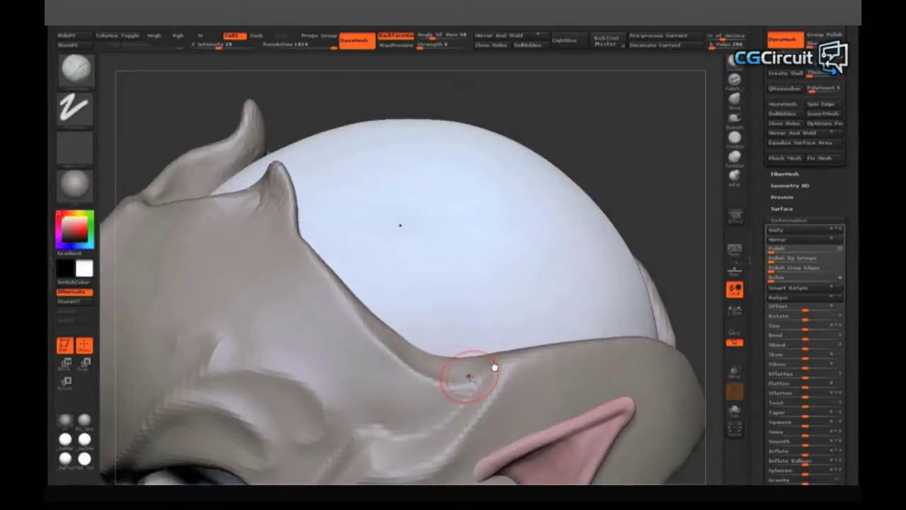
pyautogui.moveTo(441, 333)
pyautogui.mouseDown(button='right')
pyautogui.moveTo(501, 368)
pyautogui.moveTo(566, 203)
pyautogui.moveTo(536, 366)
pyautogui.moveTo(453, 326)
pyautogui.mouseUp(button='right')
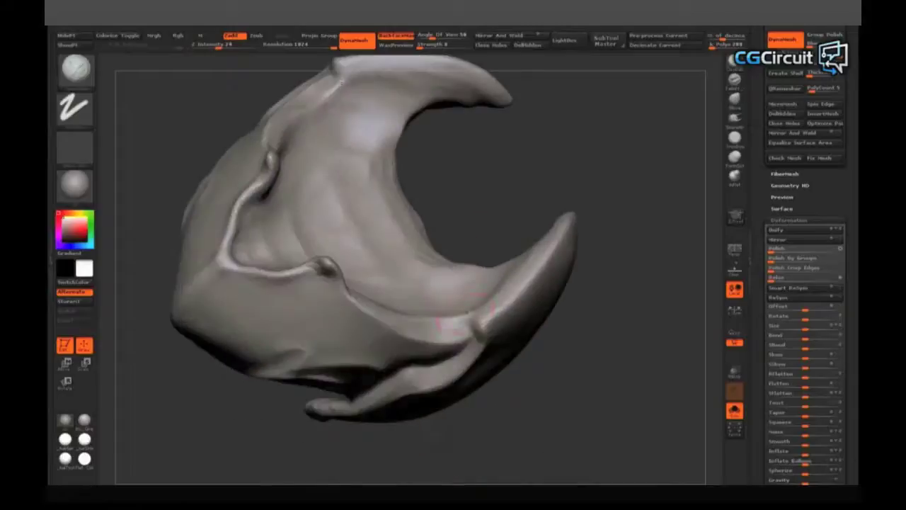
pyautogui.moveTo(453, 326)
pyautogui.mouseDown(button='right')
pyautogui.moveTo(441, 219)
pyautogui.moveTo(398, 315)
pyautogui.mouseUp(button='right')
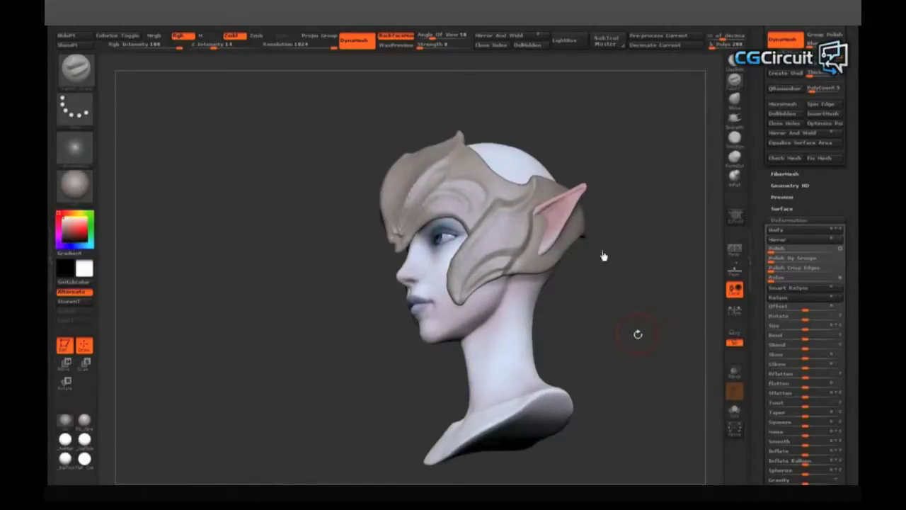
# Carve a hollow into the helmet's side around the ear and open it through the lower edge
pyautogui.moveTo(538, 284)
pyautogui.mouseDown()
pyautogui.moveTo(567, 279)
pyautogui.moveTo(522, 300)
pyautogui.mouseUp()
pyautogui.moveTo(516, 245); pyautogui.dragTo(489, 302)
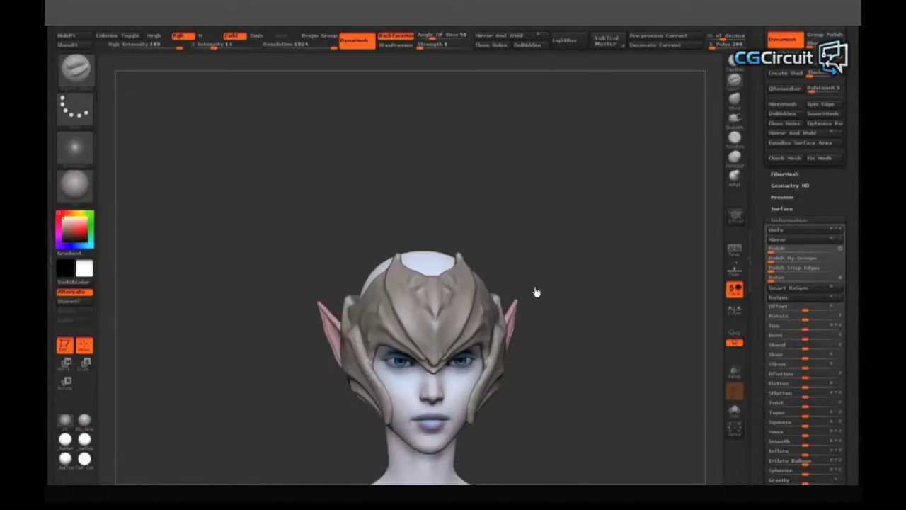
pyautogui.moveTo(613, 288)
pyautogui.keyDown('alt'); pyautogui.mouseDown()
pyautogui.moveTo(440, 321)
pyautogui.moveTo(546, 208)
pyautogui.moveTo(485, 319)
pyautogui.moveTo(481, 350)
pyautogui.moveTo(512, 334)
pyautogui.moveTo(517, 317)
pyautogui.mouseUp(); pyautogui.keyUp('alt')
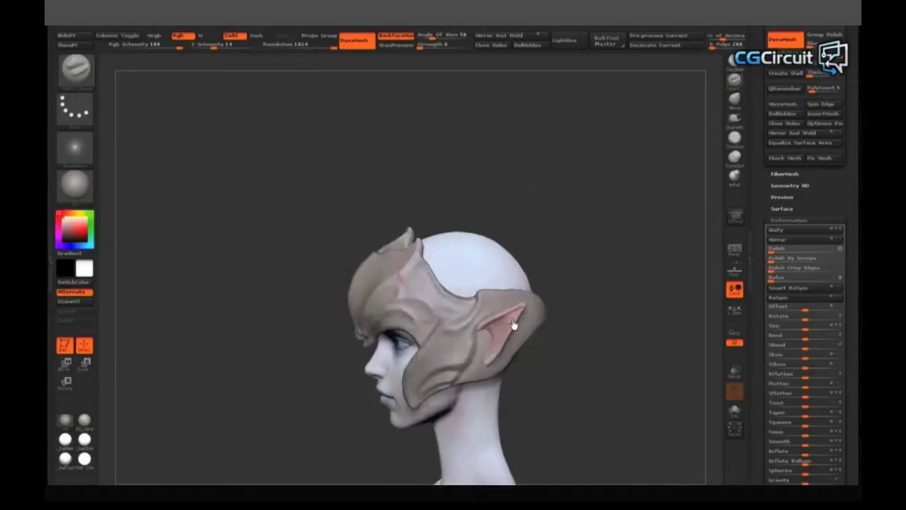
pyautogui.moveTo(526, 228); pyautogui.dragTo(467, 287)
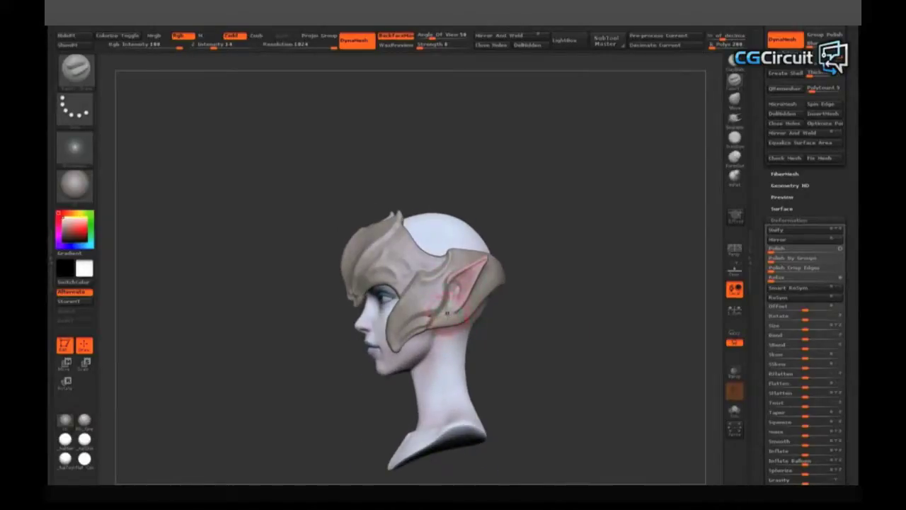
pyautogui.moveTo(522, 320)
pyautogui.mouseDown()
pyautogui.moveTo(546, 376)
pyautogui.moveTo(574, 382)
pyautogui.moveTo(429, 375)
pyautogui.moveTo(513, 313)
pyautogui.mouseUp()
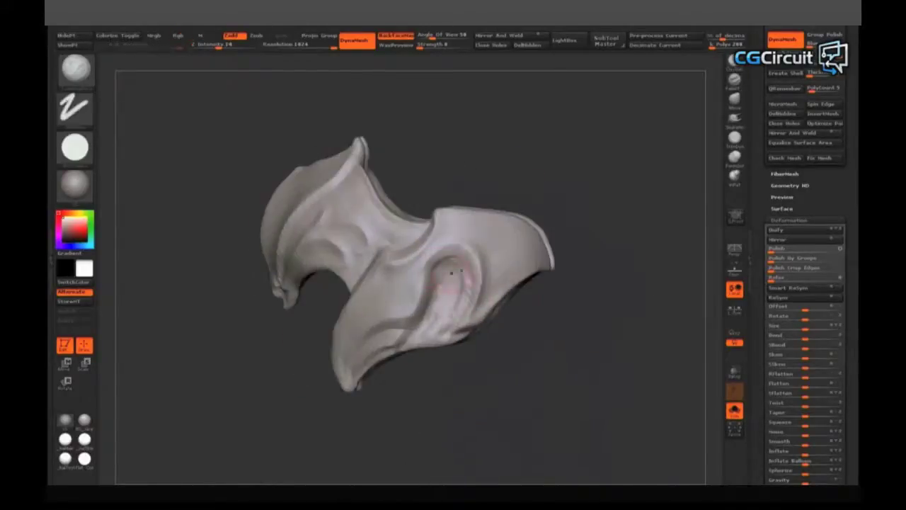
pyautogui.moveTo(485, 334)
pyautogui.mouseDown()
pyautogui.moveTo(485, 302)
pyautogui.moveTo(425, 318)
pyautogui.moveTo(440, 305)
pyautogui.mouseUp()
pyautogui.moveTo(578, 237)
pyautogui.mouseDown()
pyautogui.moveTo(460, 304)
pyautogui.moveTo(537, 335)
pyautogui.mouseUp()
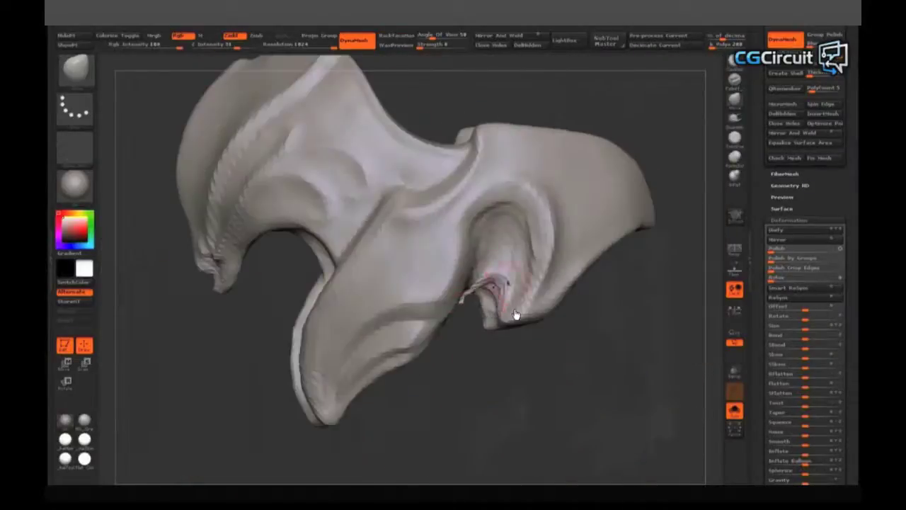
pyautogui.moveTo(516, 314); pyautogui.dragTo(539, 441)
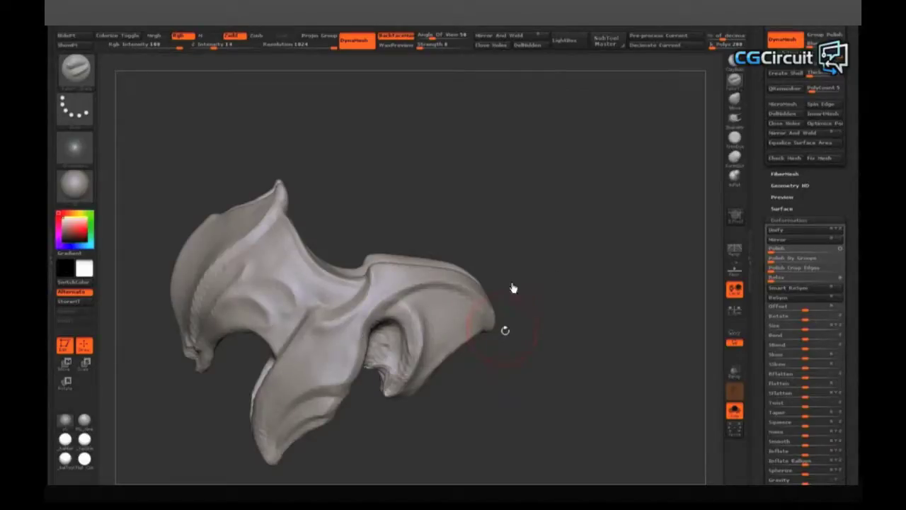
# Use the ClayBuildup brush and surface sculpting to shape the side around the ear opening into overlapping curved plates
pyautogui.moveTo(584, 309)
pyautogui.mouseDown()
pyautogui.moveTo(376, 348)
pyautogui.moveTo(418, 344)
pyautogui.moveTo(446, 354)
pyautogui.moveTo(572, 180)
pyautogui.moveTo(465, 162)
pyautogui.moveTo(530, 324)
pyautogui.moveTo(578, 245)
pyautogui.moveTo(524, 248)
pyautogui.moveTo(567, 248)
pyautogui.mouseUp()
pyautogui.press('b')
pyautogui.press('c')
pyautogui.press('b')
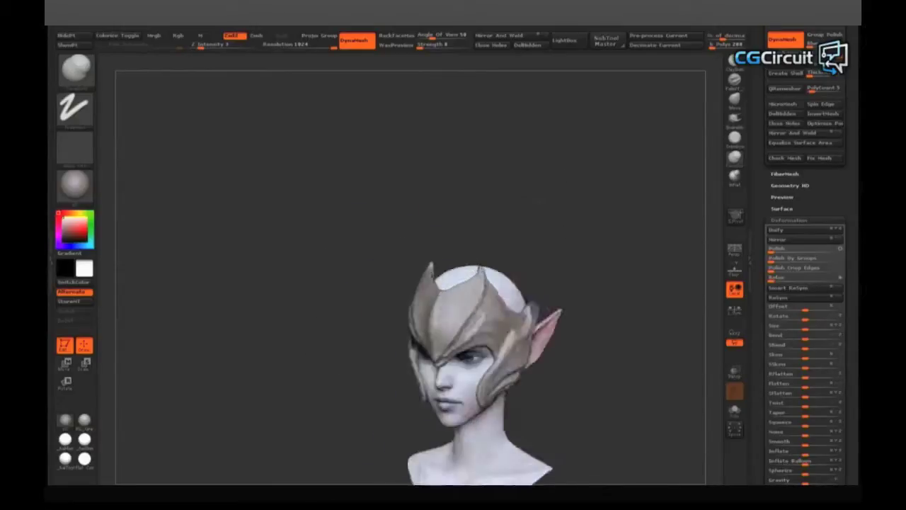
pyautogui.moveTo(380, 348); pyautogui.dragTo(378, 186)
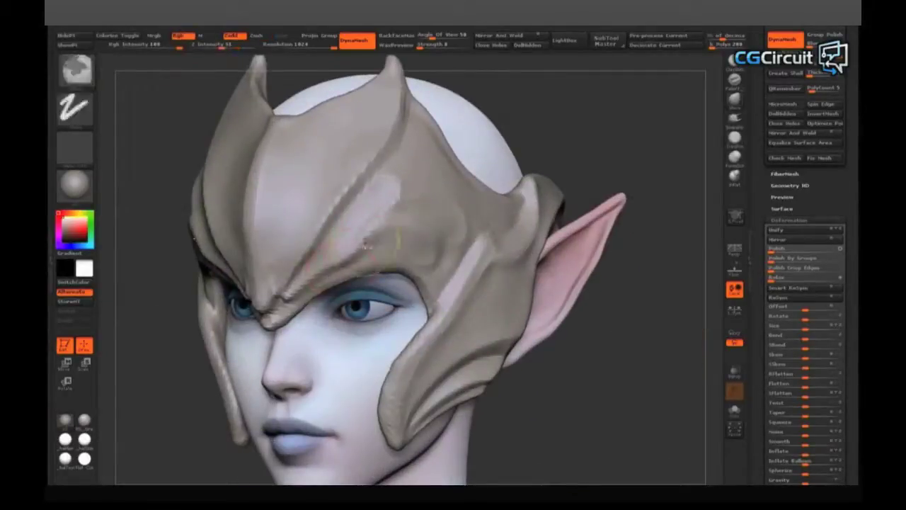
pyautogui.moveTo(380, 348); pyautogui.dragTo(380, 346)
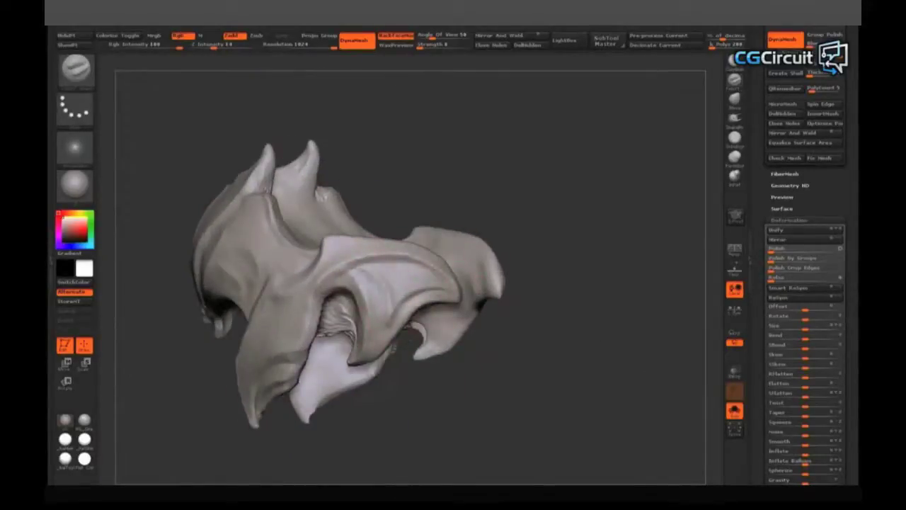
# Refine the underside and tips of the rear plates with clay strokes, and adjust the helmet's side silhouette with the Move brush
pyautogui.moveTo(538, 333); pyautogui.dragTo(510, 331)
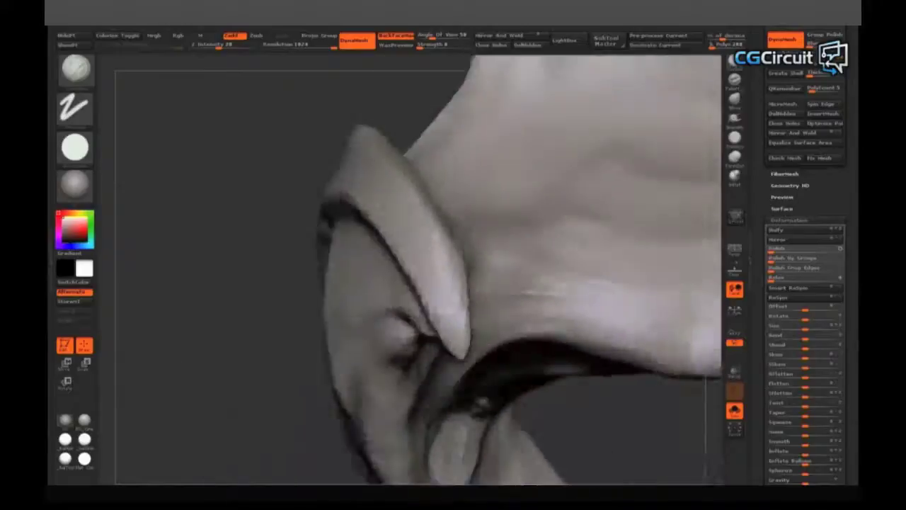
pyautogui.moveTo(509, 333)
pyautogui.mouseDown()
pyautogui.moveTo(538, 336)
pyautogui.moveTo(457, 333)
pyautogui.moveTo(688, 293)
pyautogui.moveTo(460, 314)
pyautogui.moveTo(387, 369)
pyautogui.moveTo(491, 382)
pyautogui.mouseUp()
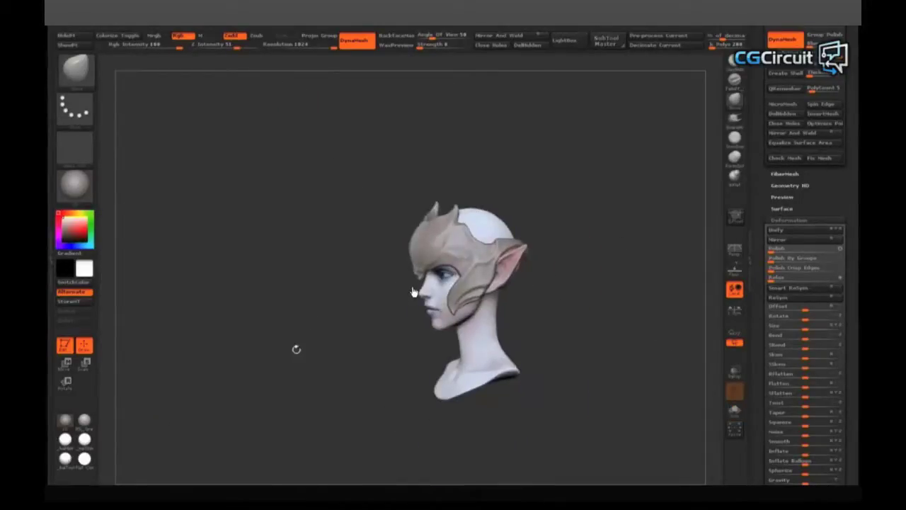
pyautogui.keyDown('alt'); pyautogui.moveTo(295, 348); pyautogui.dragTo(413, 293); pyautogui.keyUp('alt')
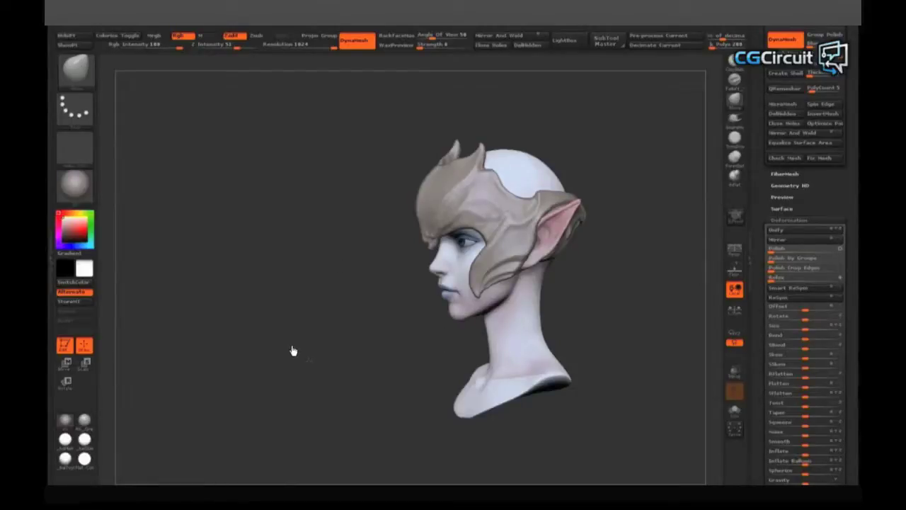
pyautogui.scroll(5, 293, 350)
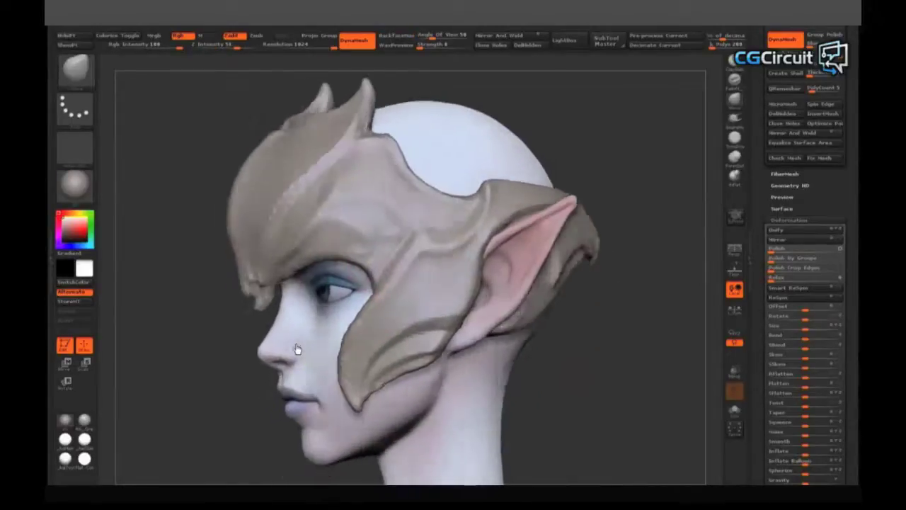
pyautogui.scroll(3, 297, 349)
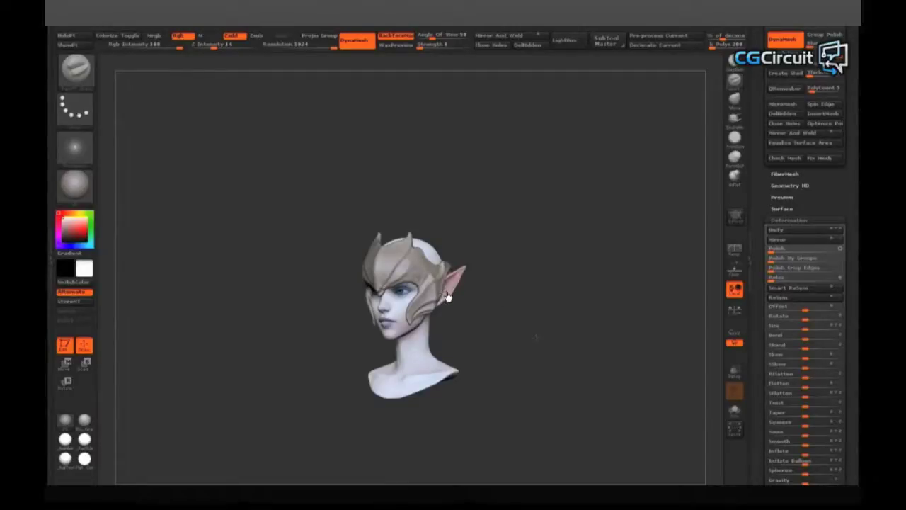
# Smooth the temple planes, sharpen the cheek guard ridges and begin raised clay lines on the forehead
pyautogui.moveTo(446, 296); pyautogui.dragTo(486, 319)
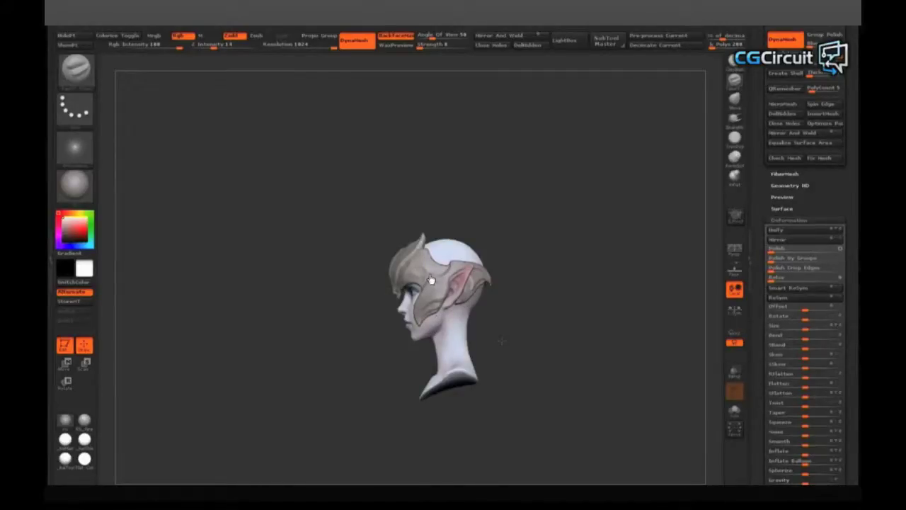
pyautogui.moveTo(446, 299)
pyautogui.mouseDown(button='right')
pyautogui.moveTo(457, 292)
pyautogui.moveTo(433, 291)
pyautogui.moveTo(381, 368)
pyautogui.moveTo(470, 283)
pyautogui.mouseUp(button='right')
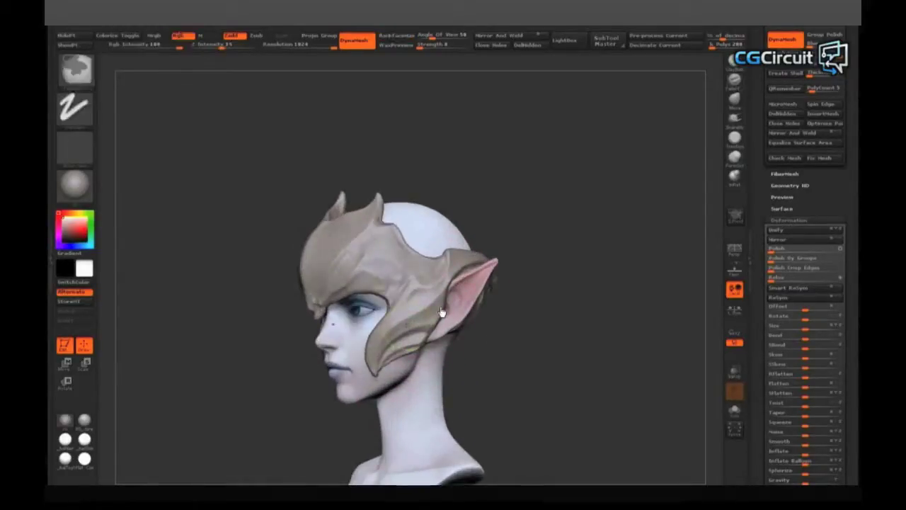
pyautogui.moveTo(439, 314); pyautogui.dragTo(425, 336, button='right')
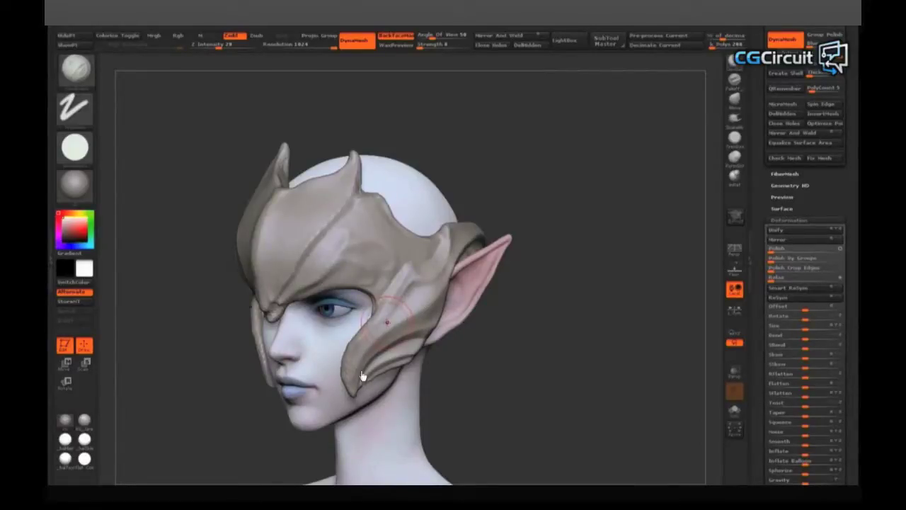
pyautogui.moveTo(441, 347)
pyautogui.mouseDown(button='right')
pyautogui.moveTo(461, 348)
pyautogui.moveTo(398, 309)
pyautogui.moveTo(526, 376)
pyautogui.moveTo(399, 334)
pyautogui.moveTo(406, 324)
pyautogui.moveTo(562, 376)
pyautogui.moveTo(413, 360)
pyautogui.moveTo(476, 295)
pyautogui.moveTo(415, 356)
pyautogui.moveTo(406, 350)
pyautogui.moveTo(430, 330)
pyautogui.moveTo(439, 398)
pyautogui.moveTo(564, 381)
pyautogui.moveTo(536, 210)
pyautogui.moveTo(441, 381)
pyautogui.moveTo(441, 324)
pyautogui.moveTo(392, 374)
pyautogui.moveTo(574, 237)
pyautogui.moveTo(538, 238)
pyautogui.moveTo(399, 421)
pyautogui.moveTo(435, 277)
pyautogui.moveTo(531, 253)
pyautogui.moveTo(375, 253)
pyautogui.mouseUp(button='right')
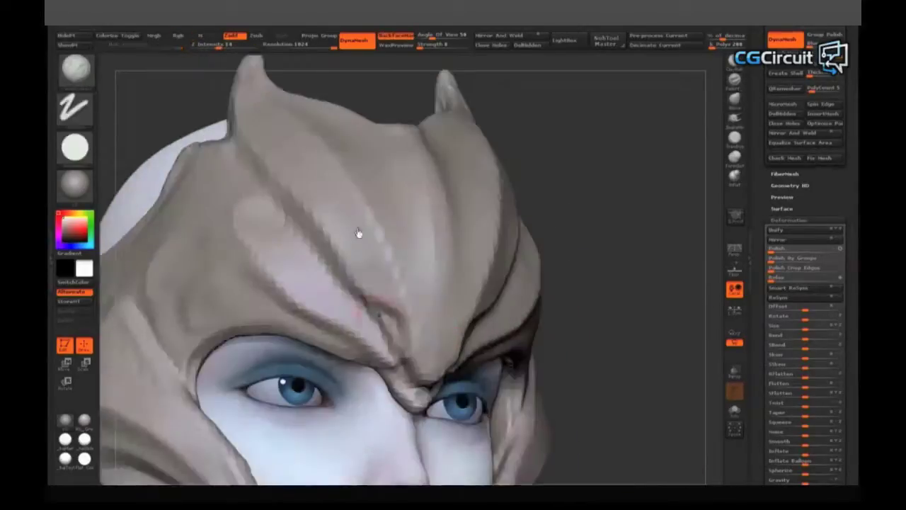
# Sculpt and clean up the forehead ridges so they converge on the pointed nose tip between the brows
pyautogui.moveTo(359, 233)
pyautogui.mouseDown(button='right')
pyautogui.moveTo(453, 330)
pyautogui.moveTo(461, 307)
pyautogui.mouseUp(button='right')
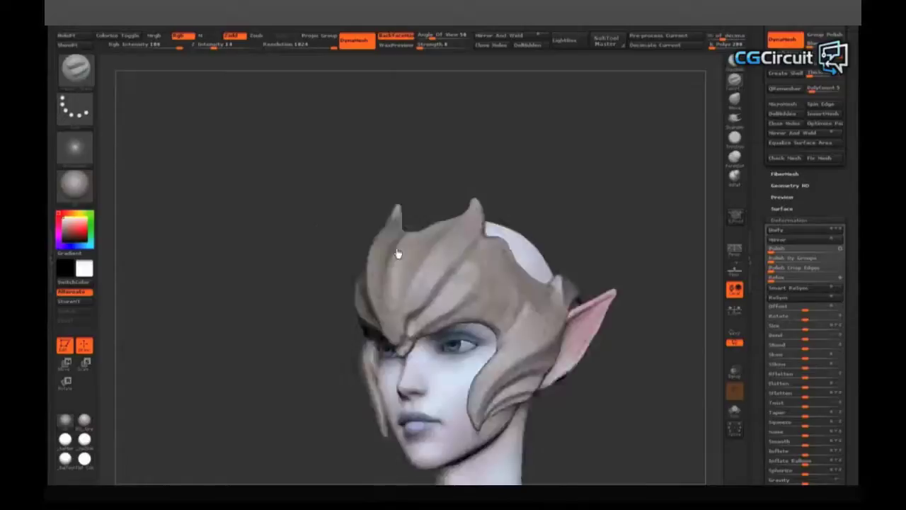
pyautogui.moveTo(399, 255); pyautogui.dragTo(466, 318, button='right')
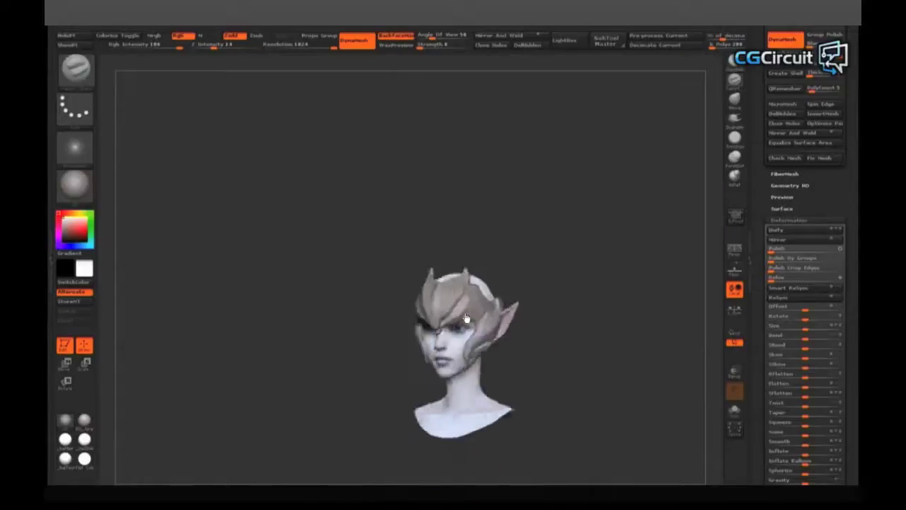
pyautogui.moveTo(466, 318)
pyautogui.mouseDown(button='right')
pyautogui.moveTo(466, 327)
pyautogui.moveTo(466, 318)
pyautogui.mouseUp(button='right')
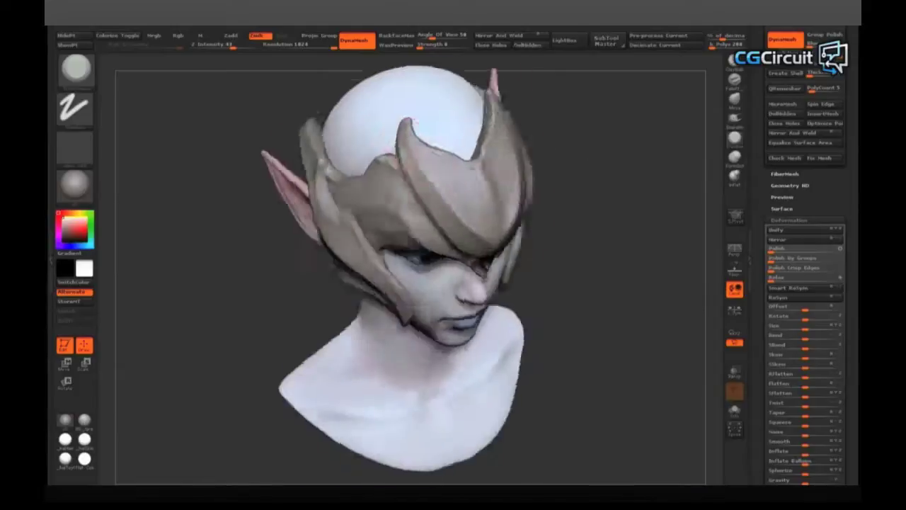
pyautogui.moveTo(439, 209)
pyautogui.mouseDown()
pyautogui.moveTo(397, 276)
pyautogui.moveTo(362, 279)
pyautogui.moveTo(397, 279)
pyautogui.mouseUp()
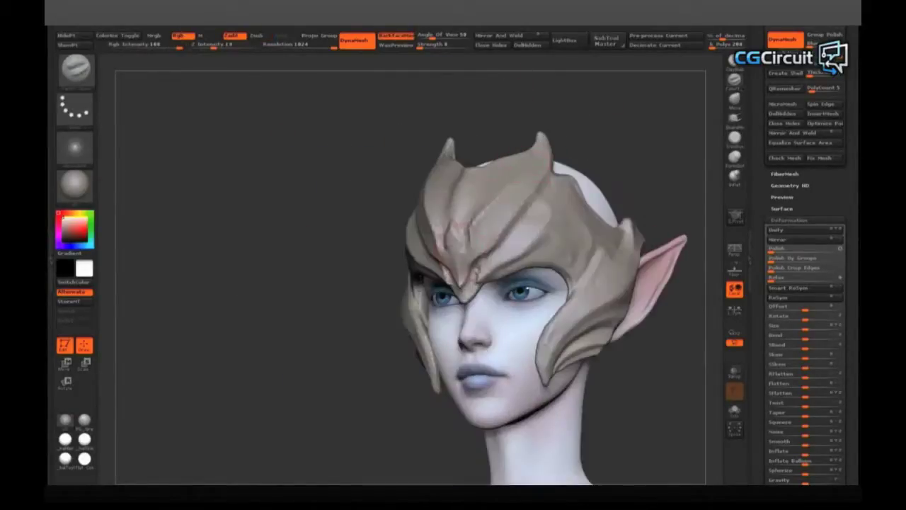
pyautogui.moveTo(391, 299)
pyautogui.mouseDown()
pyautogui.moveTo(453, 297)
pyautogui.moveTo(425, 298)
pyautogui.mouseUp()
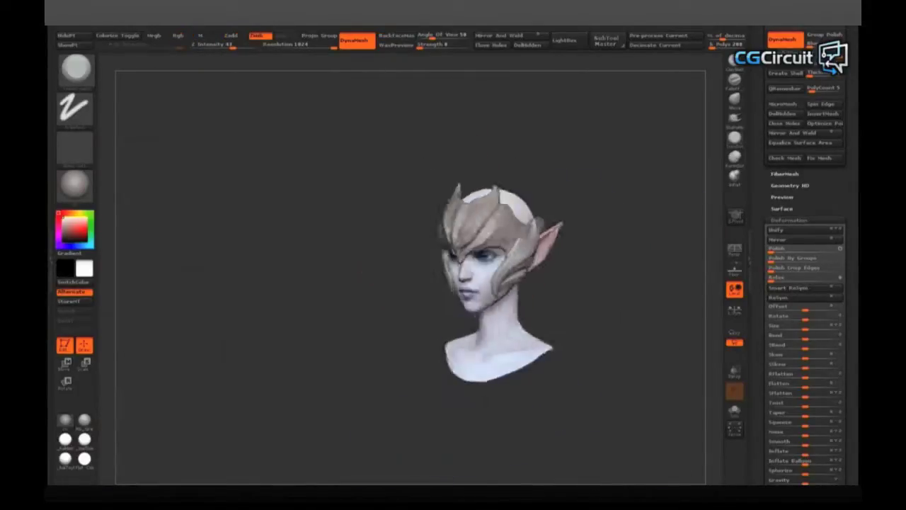
pyautogui.moveTo(509, 322); pyautogui.dragTo(484, 318)
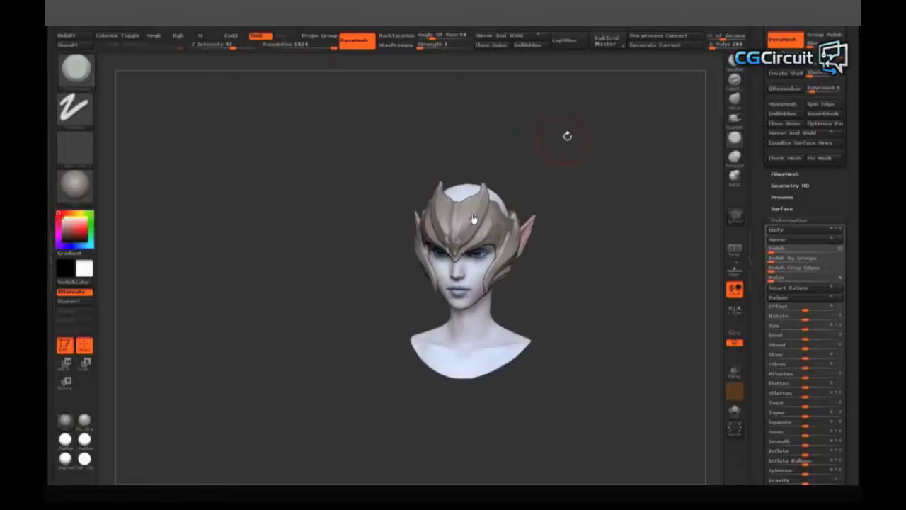
# Carve symmetrical curved grooves and raised ornamental ridges into the helmet's forehead above the brows
pyautogui.moveTo(567, 135); pyautogui.dragTo(517, 141)
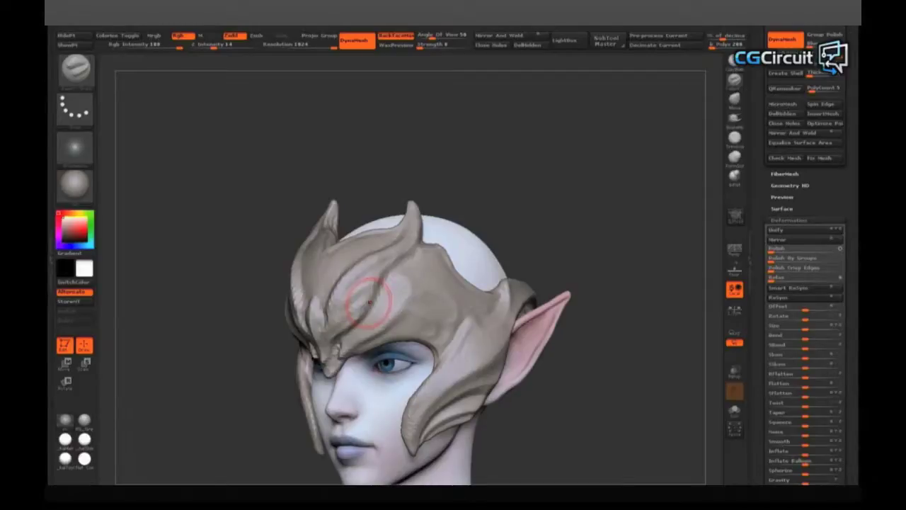
pyautogui.moveTo(391, 305); pyautogui.dragTo(475, 270, button='right')
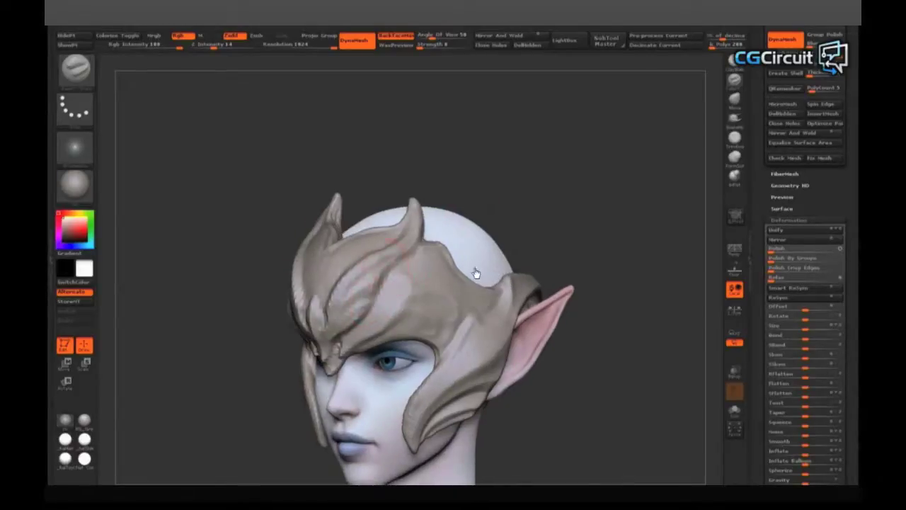
pyautogui.moveTo(530, 314); pyautogui.dragTo(481, 194, button='right')
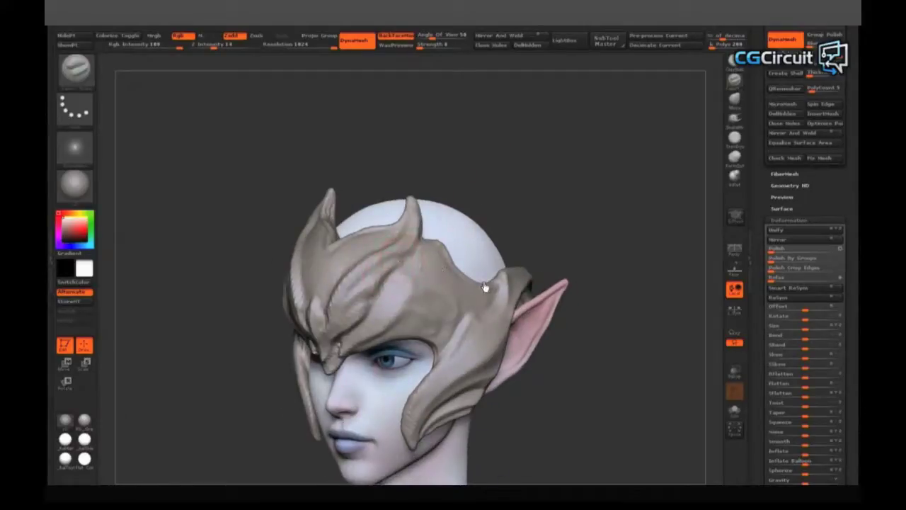
pyautogui.keyDown('alt'); pyautogui.moveTo(486, 285); pyautogui.dragTo(419, 305, button='right'); pyautogui.keyUp('alt')
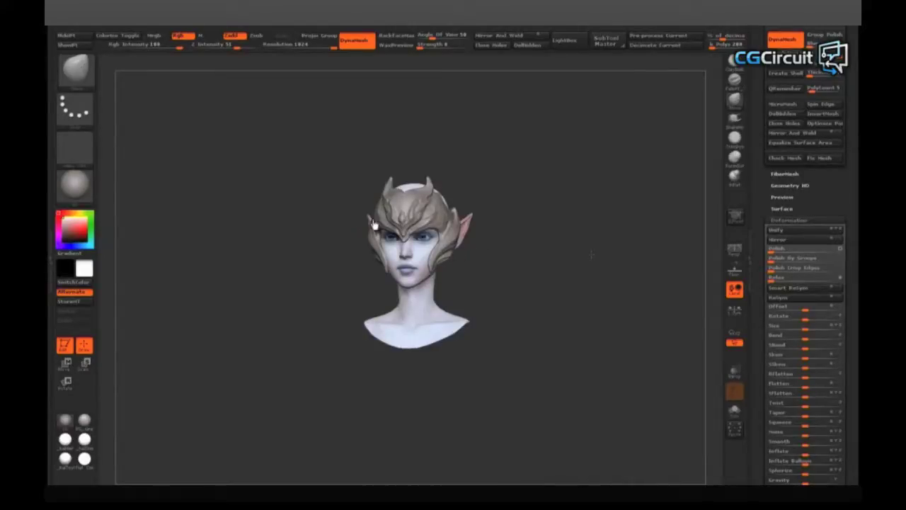
# Isolate the helmet to fill and even out its inner surface with clay strokes, and bring back the full bust
pyautogui.moveTo(438, 232); pyautogui.dragTo(519, 212)
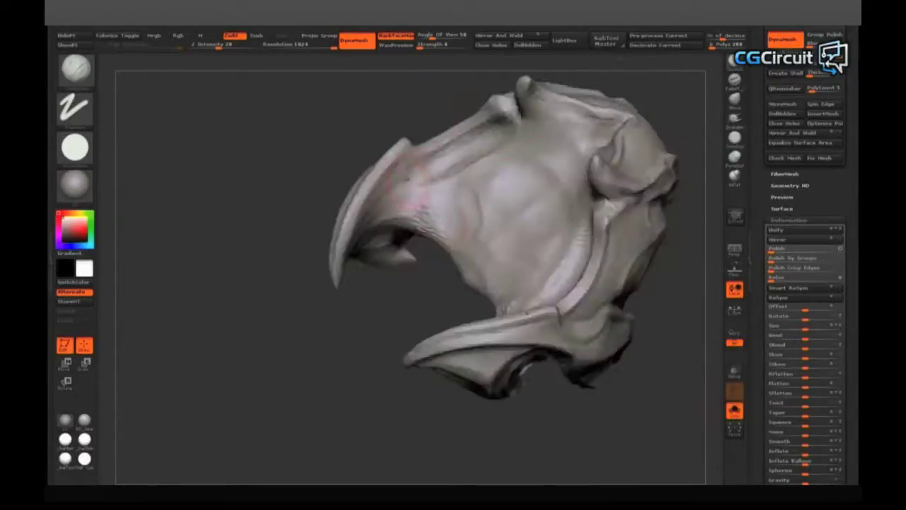
pyautogui.moveTo(425, 233)
pyautogui.mouseDown()
pyautogui.moveTo(465, 232)
pyautogui.moveTo(421, 241)
pyautogui.moveTo(461, 251)
pyautogui.moveTo(356, 323)
pyautogui.mouseUp()
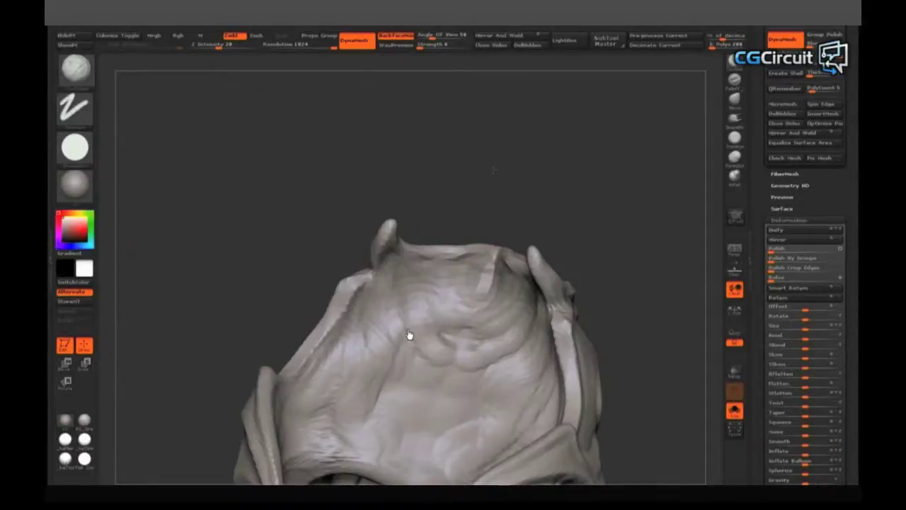
pyautogui.moveTo(333, 313); pyautogui.dragTo(279, 323)
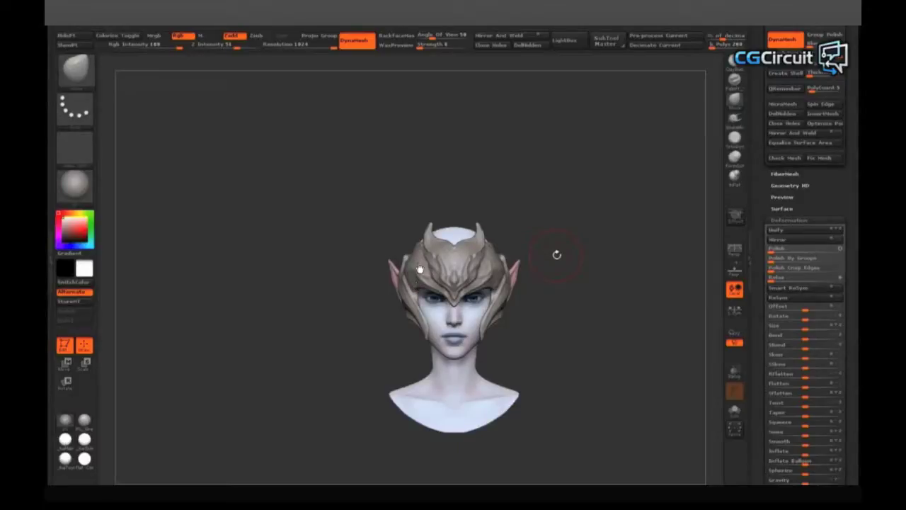
pyautogui.keyDown('ctrl'); pyautogui.moveTo(318, 276); pyautogui.dragTo(488, 290, button='right'); pyautogui.keyUp('ctrl')
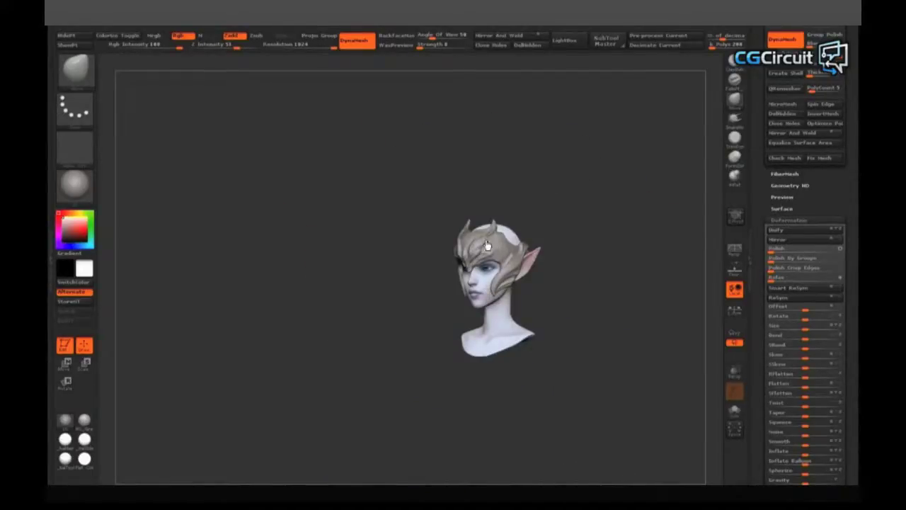
# Polish the helmet's forehead and brow planes and build up the ornamental ridges with clay strokes
pyautogui.keyDown('ctrl'); pyautogui.moveTo(399, 305); pyautogui.dragTo(381, 297, button='right'); pyautogui.keyUp('ctrl')
pyautogui.moveTo(595, 277)
pyautogui.mouseDown(button='right')
pyautogui.moveTo(572, 289)
pyautogui.moveTo(595, 243)
pyautogui.moveTo(441, 381)
pyautogui.moveTo(598, 171)
pyautogui.moveTo(588, 169)
pyautogui.moveTo(496, 283)
pyautogui.moveTo(439, 319)
pyautogui.moveTo(524, 299)
pyautogui.moveTo(576, 249)
pyautogui.moveTo(597, 248)
pyautogui.mouseUp(button='right')
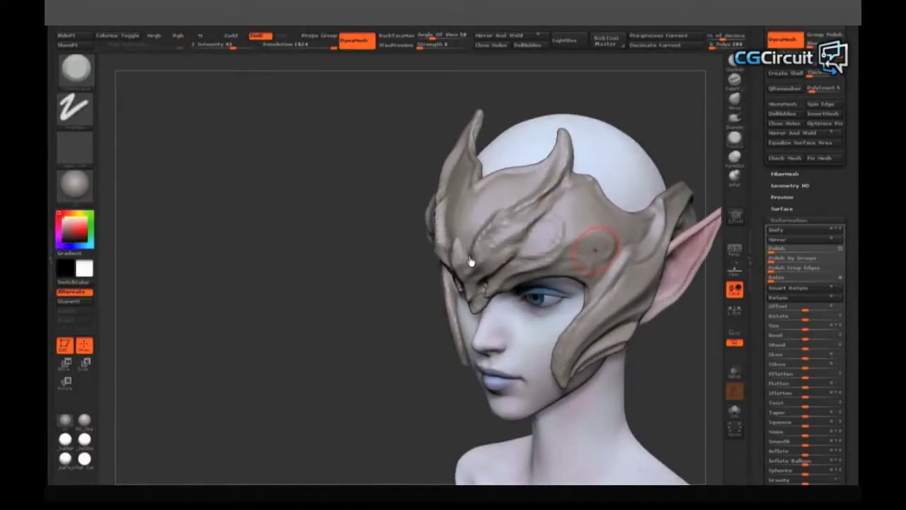
pyautogui.keyDown('ctrl'); pyautogui.moveTo(463, 269); pyautogui.dragTo(423, 272, button='right'); pyautogui.keyUp('ctrl')
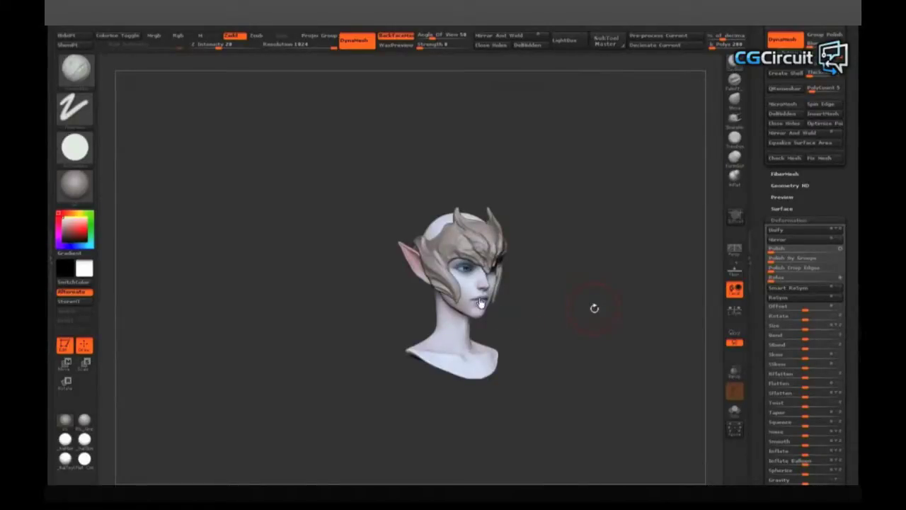
pyautogui.moveTo(451, 295); pyautogui.dragTo(467, 294)
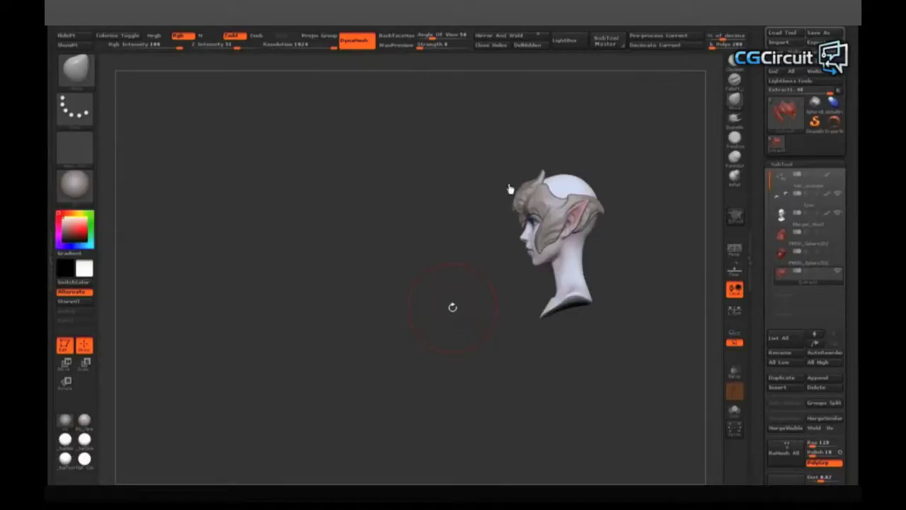
# Switch to the Standard brush, isolate the helmet and mask the patch between the horn and the temple
pyautogui.moveTo(523, 225)
pyautogui.mouseDown()
pyautogui.moveTo(595, 313)
pyautogui.moveTo(581, 330)
pyautogui.moveTo(578, 300)
pyautogui.mouseUp()
pyautogui.press('b')
pyautogui.press('c')
pyautogui.press('b')
pyautogui.press('b')
pyautogui.press('s')
pyautogui.press('t')
pyautogui.moveTo(565, 212); pyautogui.dragTo(621, 255)
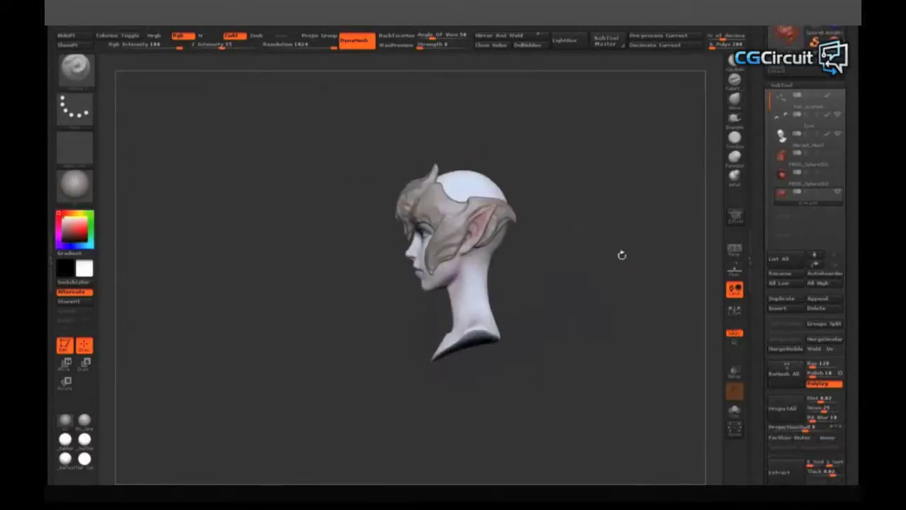
pyautogui.click(735, 410)
pyautogui.moveTo(466, 239)
pyautogui.mouseDown()
pyautogui.moveTo(602, 233)
pyautogui.moveTo(394, 238)
pyautogui.moveTo(495, 234)
pyautogui.moveTo(522, 130)
pyautogui.moveTo(471, 152)
pyautogui.mouseUp()
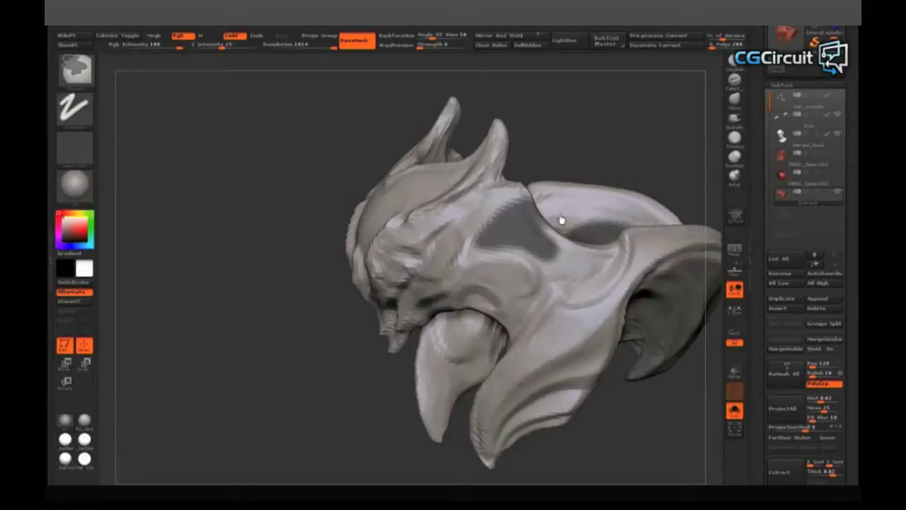
# Turn on projection for the helmet's 1024-resolution DynaMesh and bring back the full bust
pyautogui.moveTo(539, 250)
pyautogui.mouseDown(button='right')
pyautogui.moveTo(516, 269)
pyautogui.moveTo(442, 281)
pyautogui.moveTo(536, 196)
pyautogui.moveTo(645, 284)
pyautogui.moveTo(609, 233)
pyautogui.moveTo(633, 192)
pyautogui.moveTo(550, 186)
pyautogui.moveTo(561, 386)
pyautogui.moveTo(404, 332)
pyautogui.moveTo(446, 329)
pyautogui.moveTo(461, 350)
pyautogui.moveTo(477, 297)
pyautogui.mouseUp(button='right')
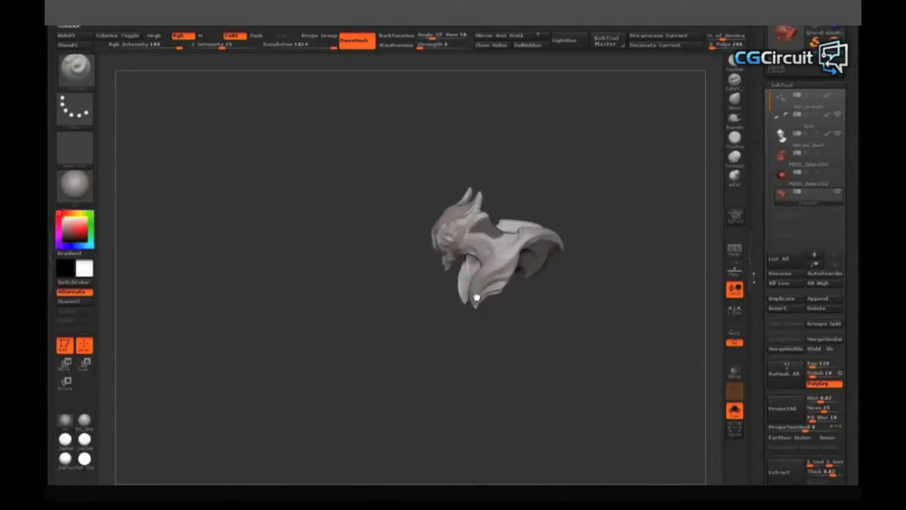
pyautogui.scroll(-5, 807, 284)
pyautogui.moveTo(597, 334); pyautogui.dragTo(488, 262, button='right')
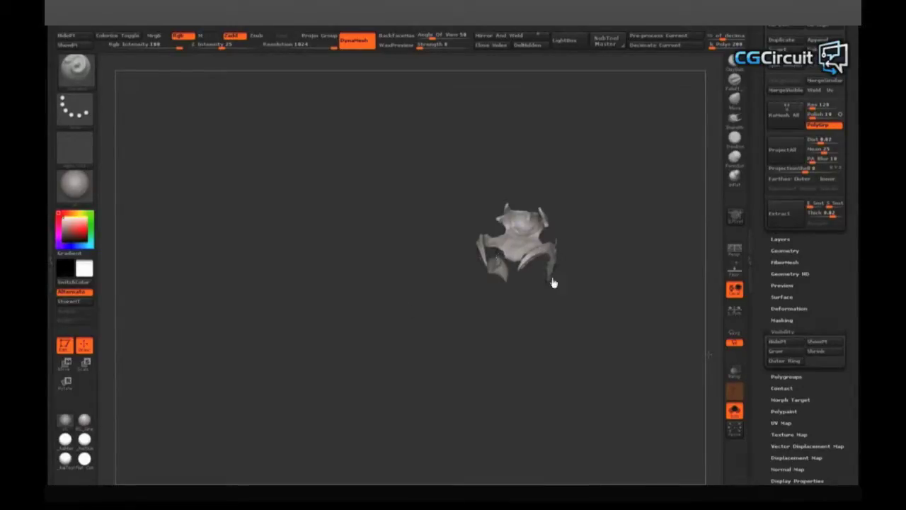
pyautogui.moveTo(475, 253)
pyautogui.mouseDown(button='right')
pyautogui.moveTo(481, 277)
pyautogui.moveTo(467, 299)
pyautogui.moveTo(571, 394)
pyautogui.mouseUp(button='right')
pyautogui.click(785, 251)
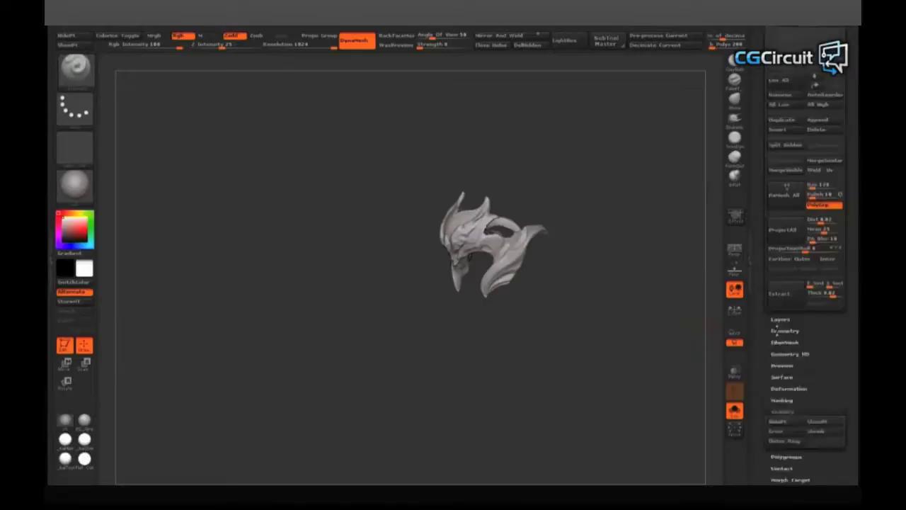
pyautogui.moveTo(588, 340)
pyautogui.mouseDown(button='right')
pyautogui.moveTo(542, 363)
pyautogui.moveTo(574, 347)
pyautogui.mouseUp(button='right')
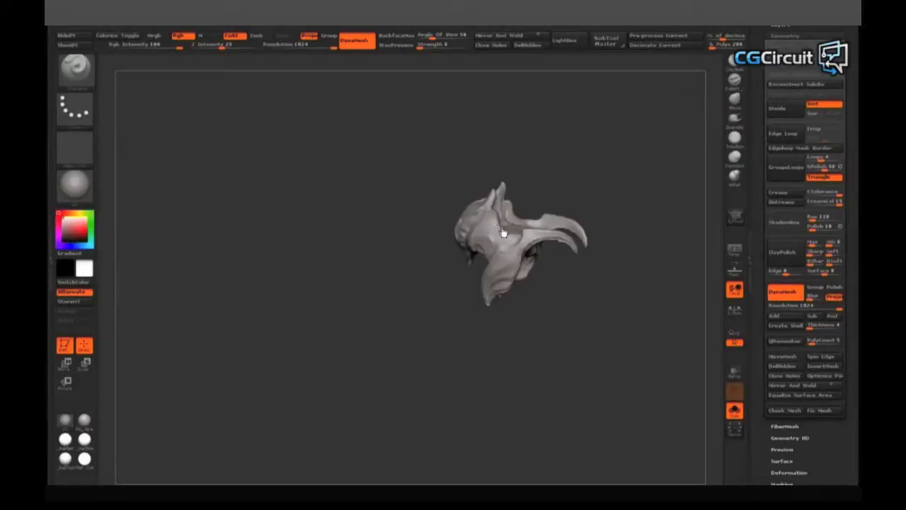
pyautogui.moveTo(488, 232)
pyautogui.mouseDown()
pyautogui.moveTo(498, 251)
pyautogui.moveTo(503, 237)
pyautogui.moveTo(495, 234)
pyautogui.moveTo(487, 259)
pyautogui.moveTo(486, 248)
pyautogui.moveTo(473, 257)
pyautogui.moveTo(486, 257)
pyautogui.moveTo(486, 229)
pyautogui.moveTo(482, 236)
pyautogui.moveTo(638, 138)
pyautogui.moveTo(400, 258)
pyautogui.moveTo(438, 380)
pyautogui.moveTo(479, 287)
pyautogui.moveTo(470, 262)
pyautogui.moveTo(413, 255)
pyautogui.moveTo(475, 271)
pyautogui.moveTo(540, 313)
pyautogui.moveTo(484, 316)
pyautogui.mouseUp()
pyautogui.moveTo(485, 318)
pyautogui.mouseDown()
pyautogui.moveTo(498, 318)
pyautogui.moveTo(473, 262)
pyautogui.moveTo(447, 276)
pyautogui.moveTo(706, 313)
pyautogui.moveTo(613, 236)
pyautogui.moveTo(476, 275)
pyautogui.moveTo(481, 296)
pyautogui.moveTo(611, 215)
pyautogui.moveTo(498, 300)
pyautogui.moveTo(475, 301)
pyautogui.moveTo(528, 241)
pyautogui.moveTo(453, 262)
pyautogui.moveTo(524, 269)
pyautogui.moveTo(461, 290)
pyautogui.moveTo(501, 311)
pyautogui.mouseUp()
pyautogui.click(734, 411)
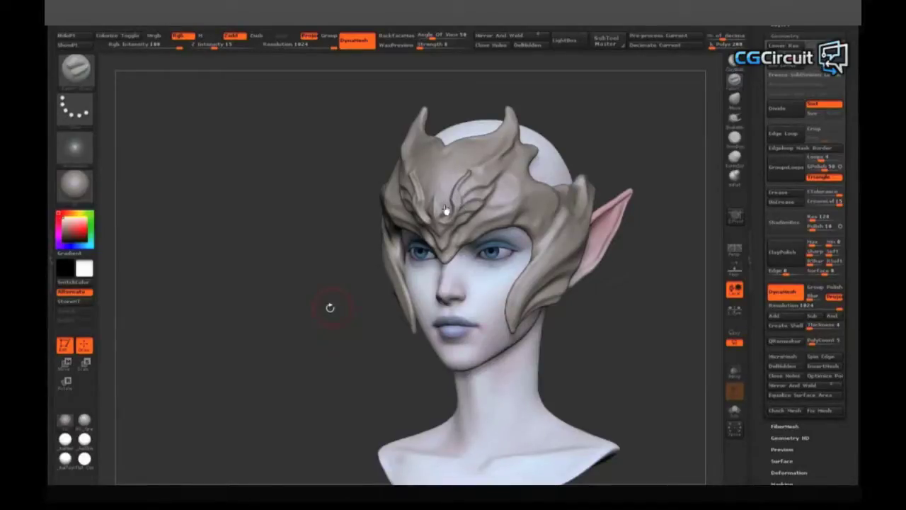
# Examine the helmet's forehead ornament, horns and cheek guards from several angles and distances
pyautogui.scroll(5, 460, 237)
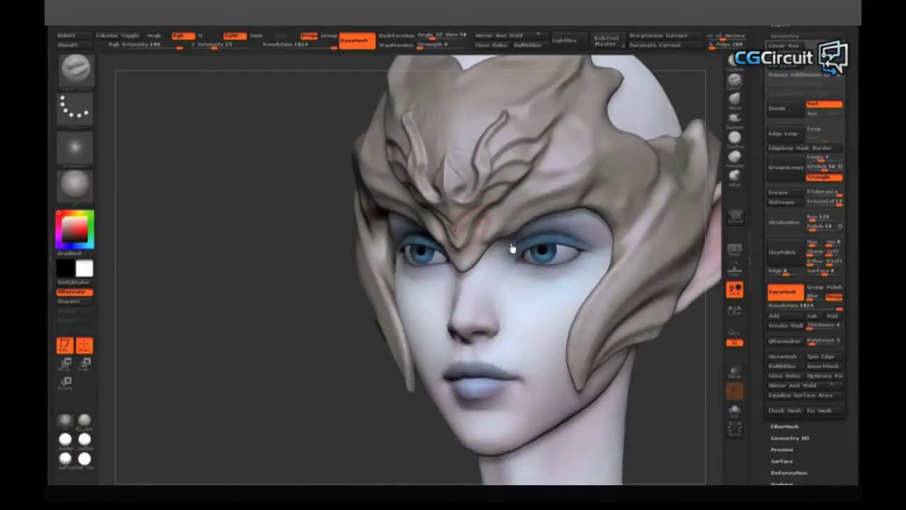
pyautogui.scroll(-3, 517, 250)
pyautogui.scroll(3, 507, 257)
pyautogui.scroll(-6, 507, 258)
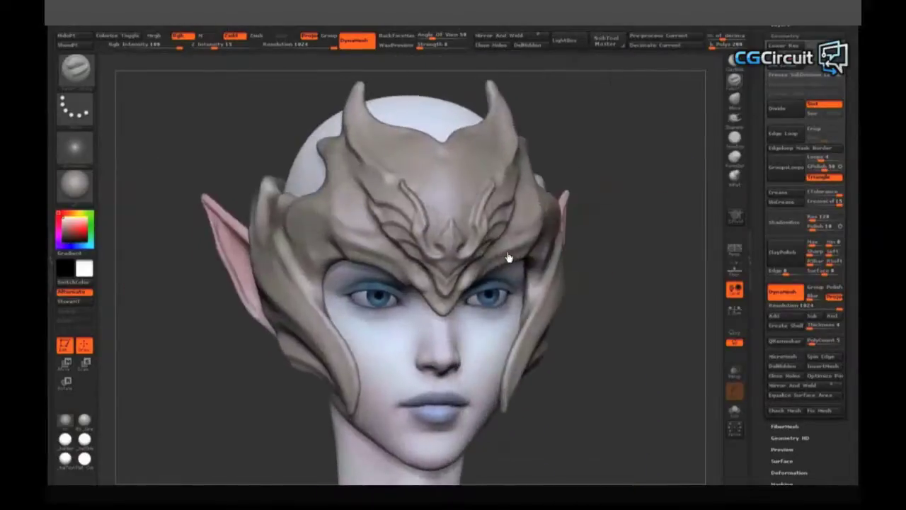
pyautogui.moveTo(453, 373); pyautogui.dragTo(435, 339)
pyautogui.scroll(5, 446, 162)
pyautogui.scroll(-5, 454, 212)
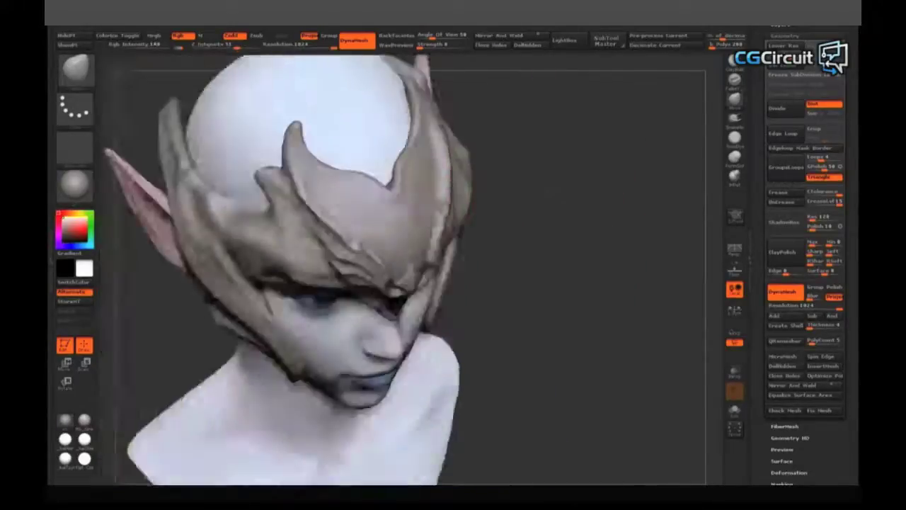
pyautogui.scroll(6, 468, 241)
pyautogui.moveTo(481, 255)
pyautogui.mouseDown()
pyautogui.moveTo(492, 266)
pyautogui.moveTo(496, 258)
pyautogui.mouseUp()
pyautogui.scroll(-4, 490, 270)
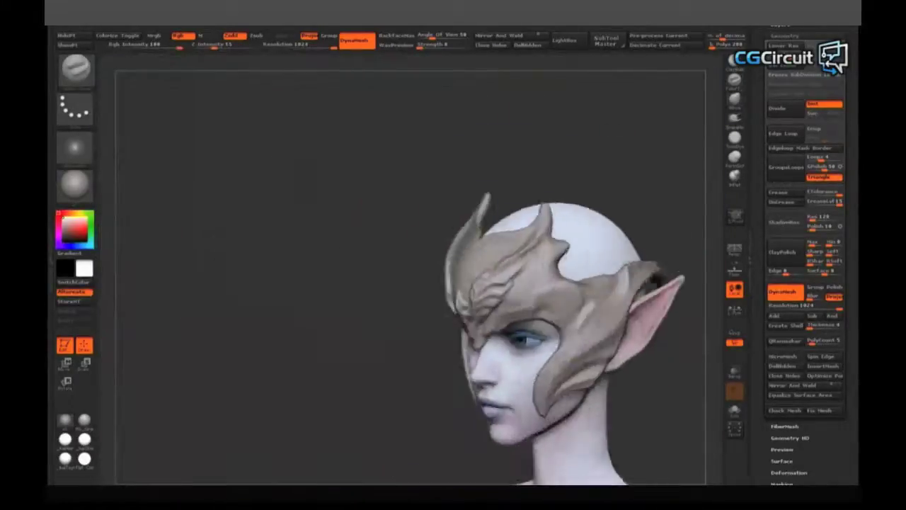
# Carve layered feather-like ridges from the forehead ornament up into the horns and polish the horn planes
pyautogui.scroll(4, 503, 248)
pyautogui.scroll(4, 511, 237)
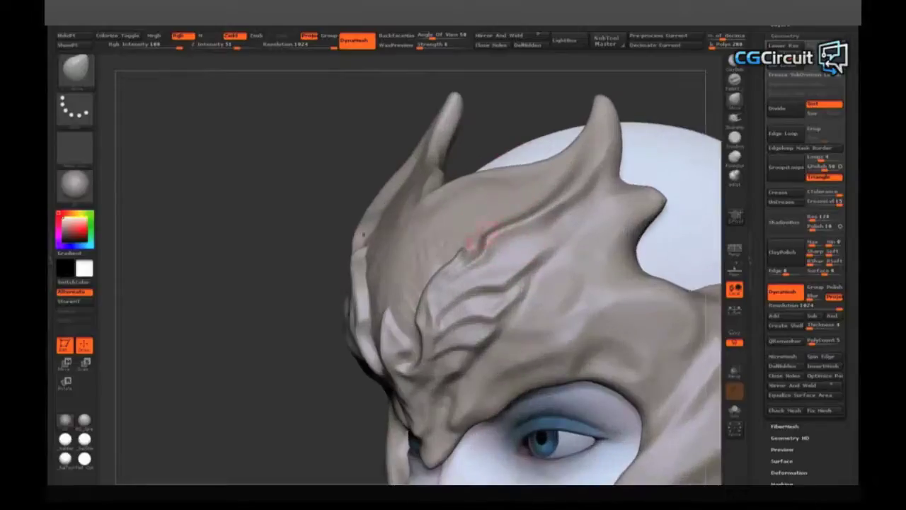
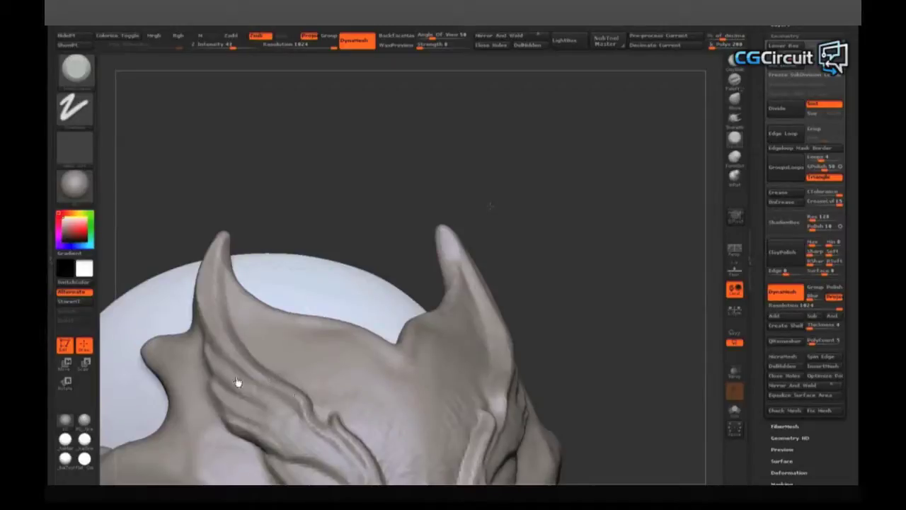
pyautogui.moveTo(312, 384); pyautogui.dragTo(438, 379)
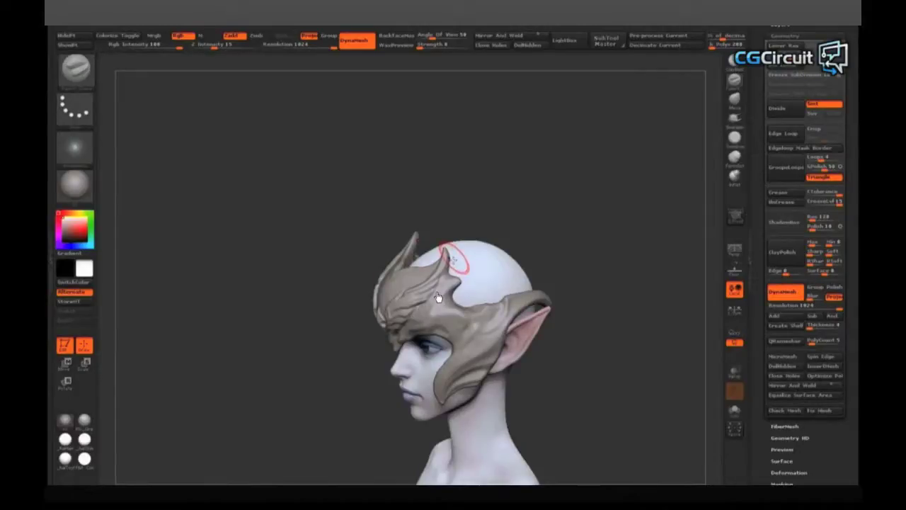
pyautogui.moveTo(438, 297)
pyautogui.mouseDown(button='right')
pyautogui.moveTo(447, 265)
pyautogui.moveTo(444, 272)
pyautogui.mouseUp(button='right')
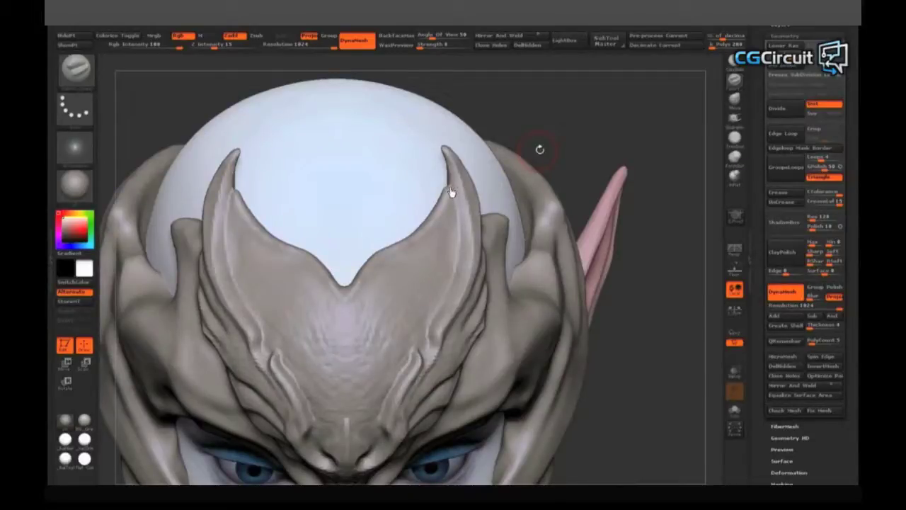
# Carve a raised rim along the forehead plate's upper edge between the horns and refine the feather ridges beside it
pyautogui.moveTo(488, 187); pyautogui.dragTo(559, 203)
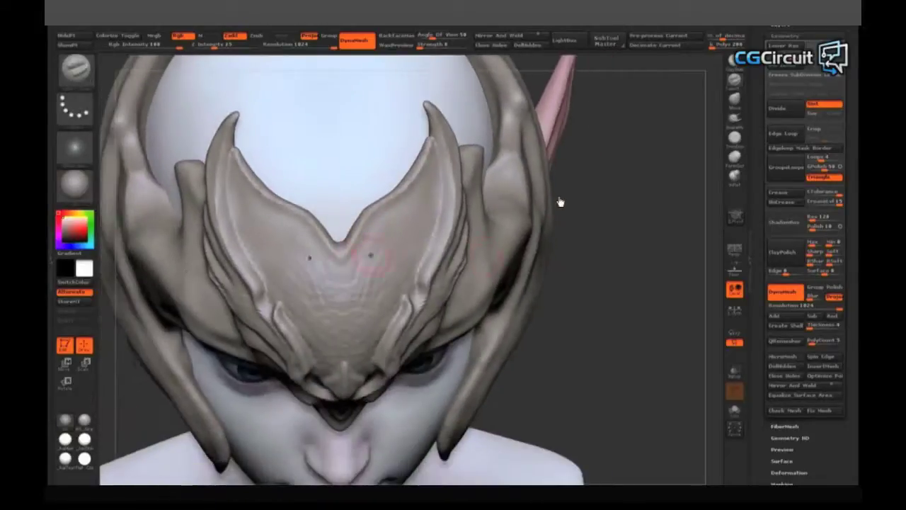
pyautogui.moveTo(624, 178); pyautogui.dragTo(557, 203)
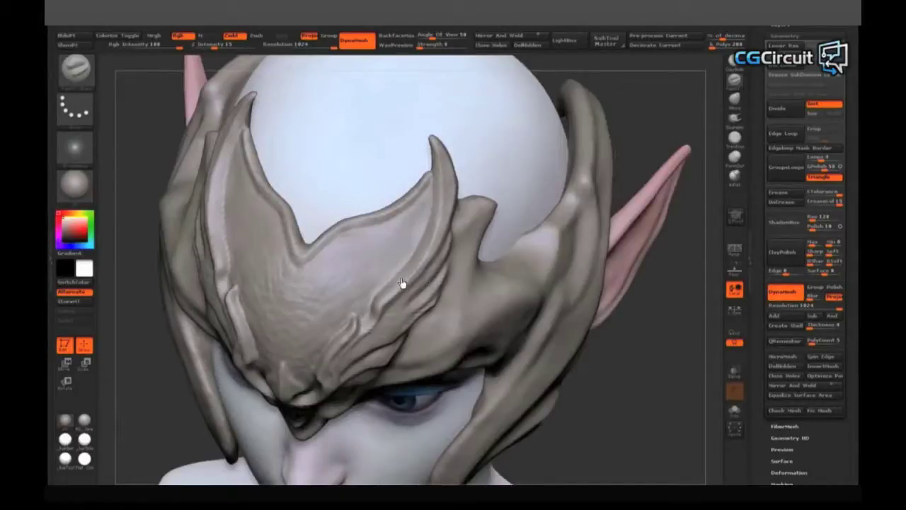
pyautogui.moveTo(440, 192)
pyautogui.mouseDown(button='right')
pyautogui.moveTo(435, 226)
pyautogui.moveTo(536, 255)
pyautogui.mouseUp(button='right')
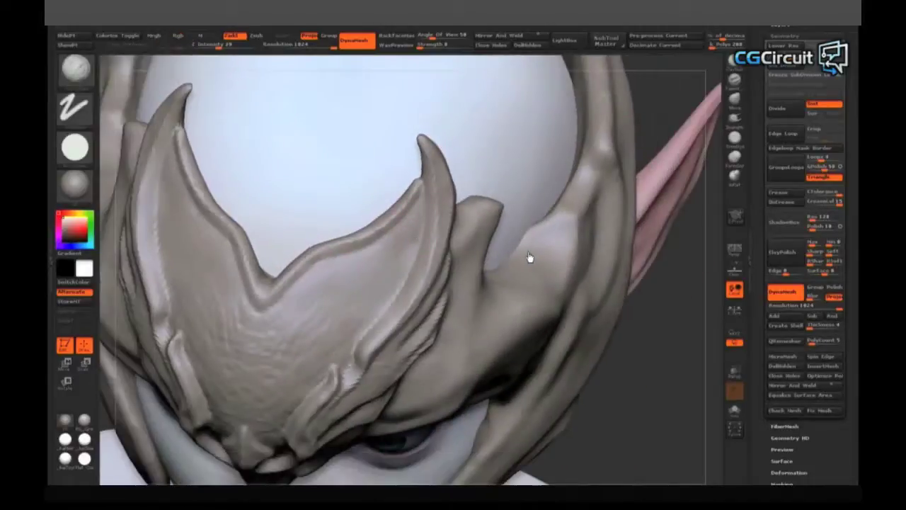
pyautogui.moveTo(411, 254); pyautogui.dragTo(383, 272, button='right')
pyautogui.moveTo(527, 258); pyautogui.dragTo(527, 259, button='right')
pyautogui.moveTo(459, 253); pyautogui.dragTo(359, 269, button='right')
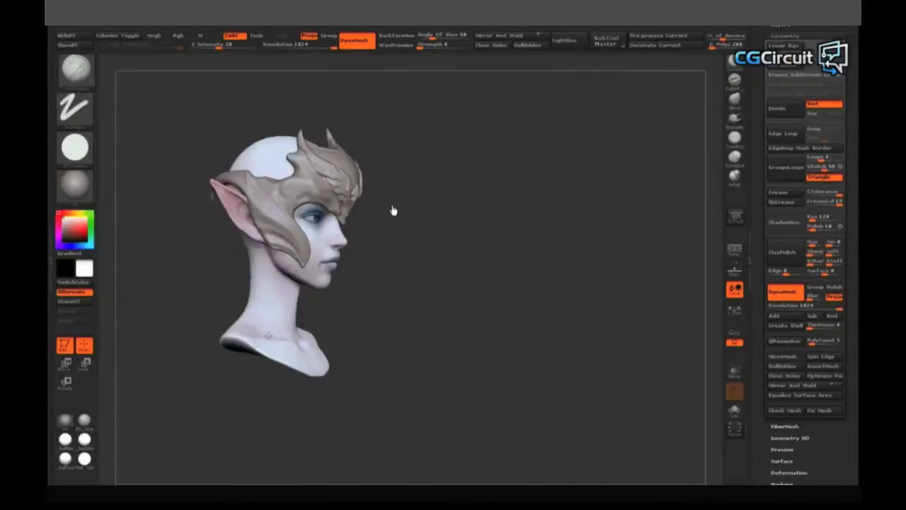
# Carve and sharpen curved grooves along the brow edges above the eyes and around the pointed nose tip
pyautogui.moveTo(356, 205); pyautogui.dragTo(218, 352, button='right')
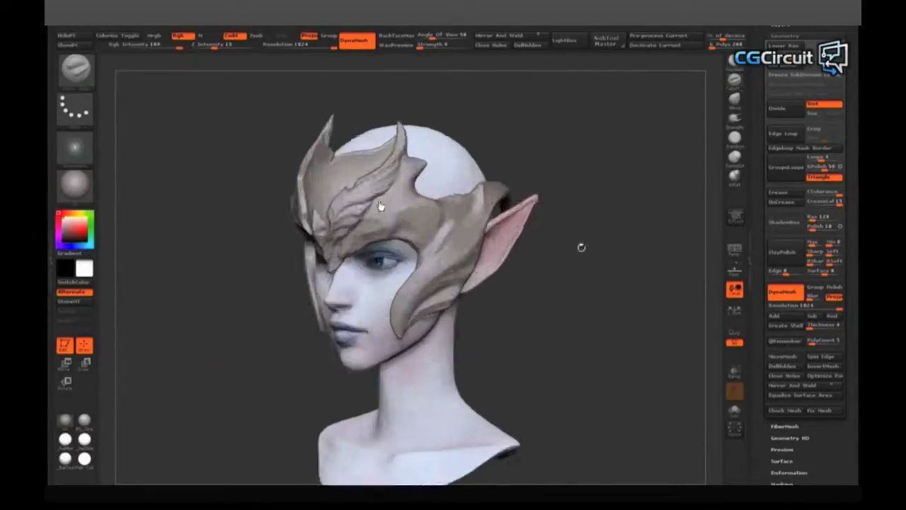
pyautogui.scroll(5, 386, 203)
pyautogui.moveTo(384, 208); pyautogui.dragTo(419, 214, button='right')
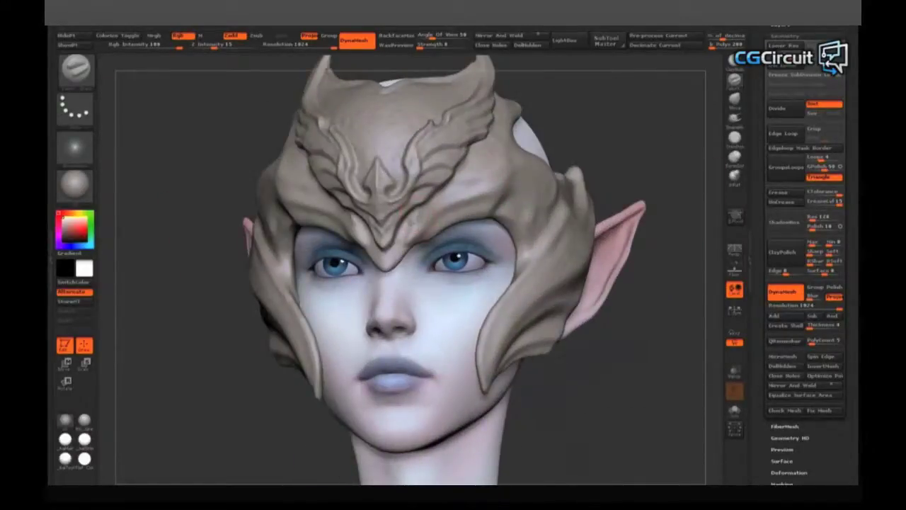
pyautogui.moveTo(418, 214)
pyautogui.mouseDown(button='right')
pyautogui.moveTo(397, 213)
pyautogui.moveTo(454, 214)
pyautogui.moveTo(427, 212)
pyautogui.moveTo(496, 202)
pyautogui.moveTo(517, 284)
pyautogui.moveTo(587, 256)
pyautogui.moveTo(586, 233)
pyautogui.moveTo(566, 234)
pyautogui.moveTo(567, 297)
pyautogui.moveTo(496, 298)
pyautogui.moveTo(496, 283)
pyautogui.moveTo(538, 269)
pyautogui.mouseUp(button='right')
pyautogui.moveTo(448, 197)
pyautogui.mouseDown(button='right')
pyautogui.moveTo(425, 198)
pyautogui.moveTo(425, 213)
pyautogui.moveTo(425, 142)
pyautogui.mouseUp(button='right')
pyautogui.moveTo(393, 237); pyautogui.dragTo(397, 213, button='right')
pyautogui.moveTo(454, 213); pyautogui.dragTo(454, 146, button='right')
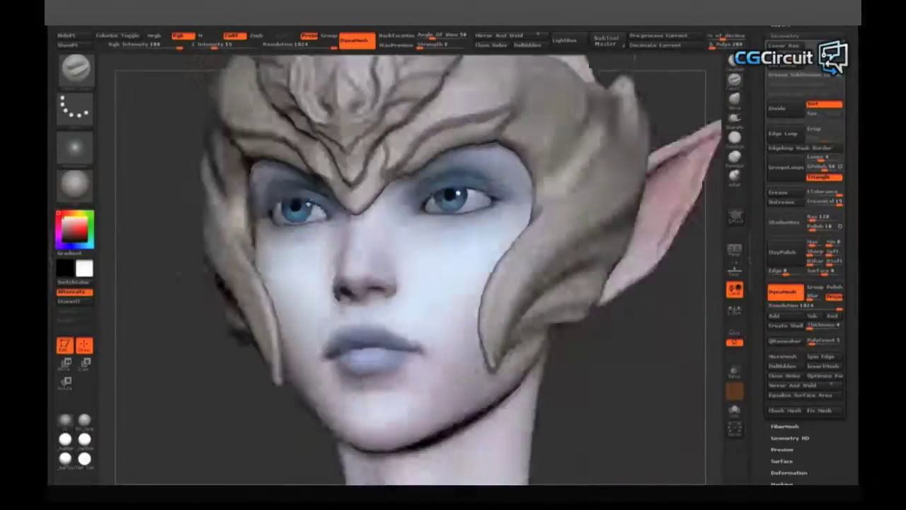
# Refine the grooves beside the nose tip and sculpt curling scroll ornaments across the temple plate above the brow
pyautogui.moveTo(495, 206); pyautogui.dragTo(382, 208)
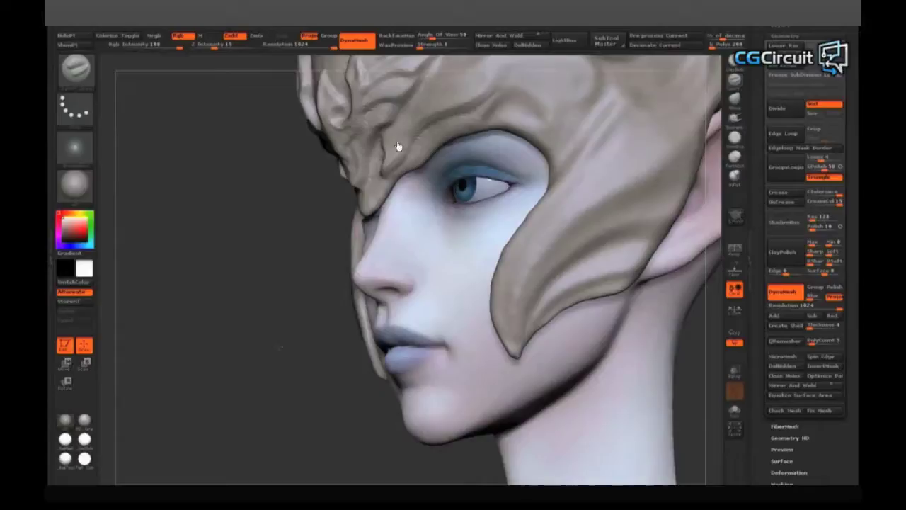
pyautogui.moveTo(392, 154)
pyautogui.mouseDown()
pyautogui.moveTo(378, 167)
pyautogui.moveTo(385, 172)
pyautogui.moveTo(385, 158)
pyautogui.moveTo(353, 168)
pyautogui.mouseUp()
pyautogui.moveTo(423, 178)
pyautogui.mouseDown()
pyautogui.moveTo(404, 186)
pyautogui.moveTo(399, 332)
pyautogui.moveTo(559, 366)
pyautogui.moveTo(394, 186)
pyautogui.mouseUp()
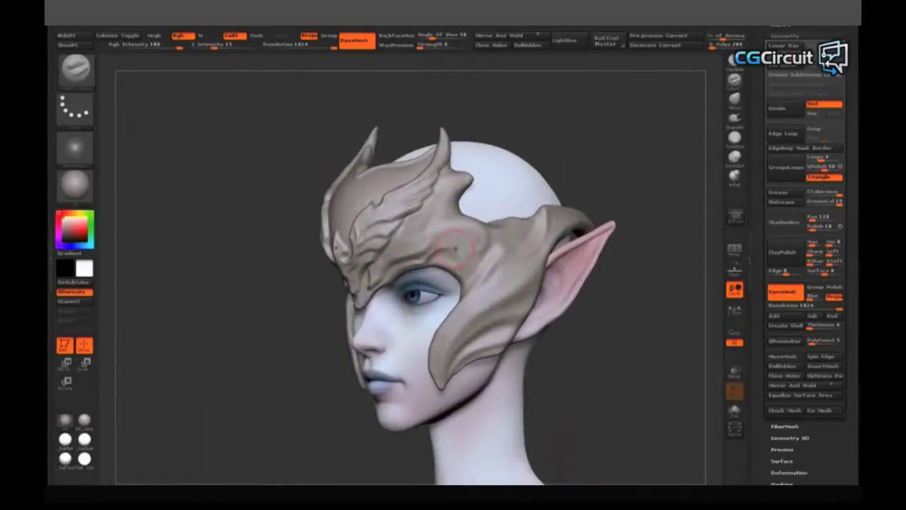
pyautogui.moveTo(466, 260); pyautogui.dragTo(401, 177)
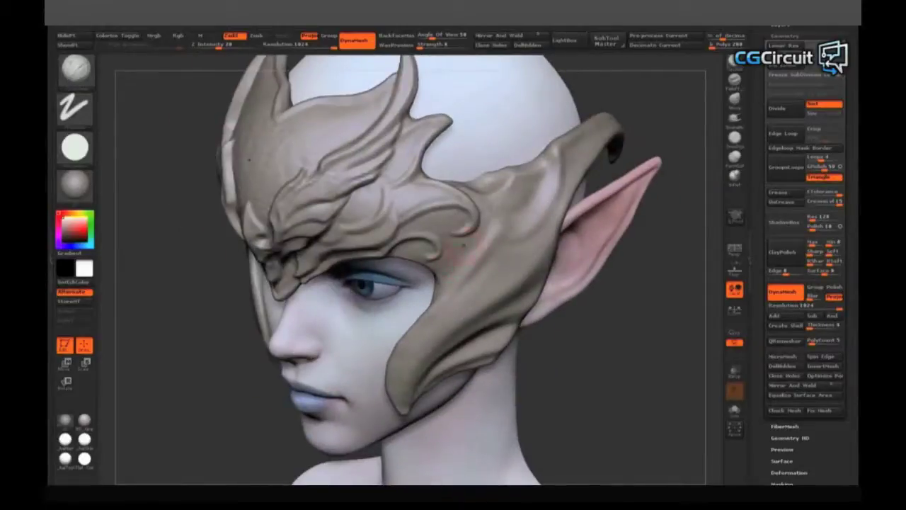
pyautogui.moveTo(588, 340); pyautogui.dragTo(614, 341)
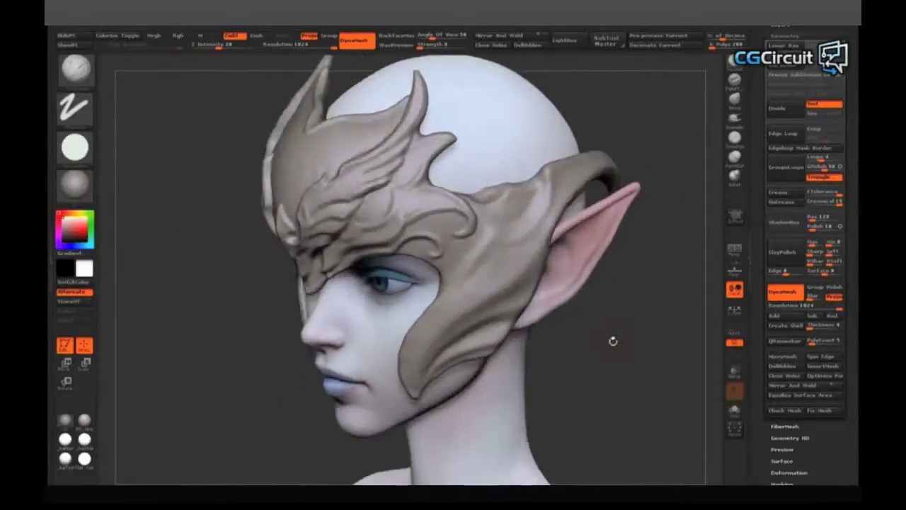
# Isolate the helmet, form a raised ridge along the cheek guard's front edge and polish its planes
pyautogui.moveTo(691, 284)
pyautogui.mouseDown()
pyautogui.moveTo(368, 367)
pyautogui.moveTo(425, 354)
pyautogui.moveTo(361, 333)
pyautogui.moveTo(386, 304)
pyautogui.moveTo(350, 319)
pyautogui.mouseUp()
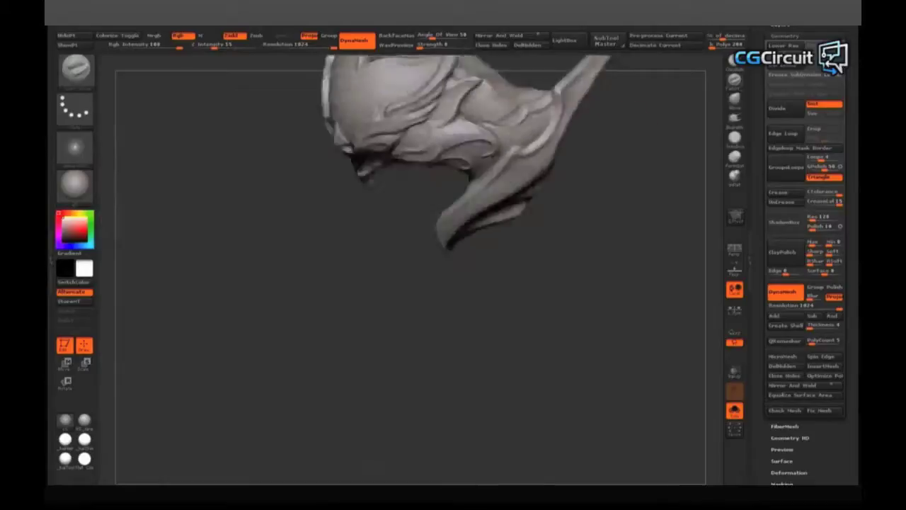
pyautogui.moveTo(530, 148); pyautogui.dragTo(538, 168)
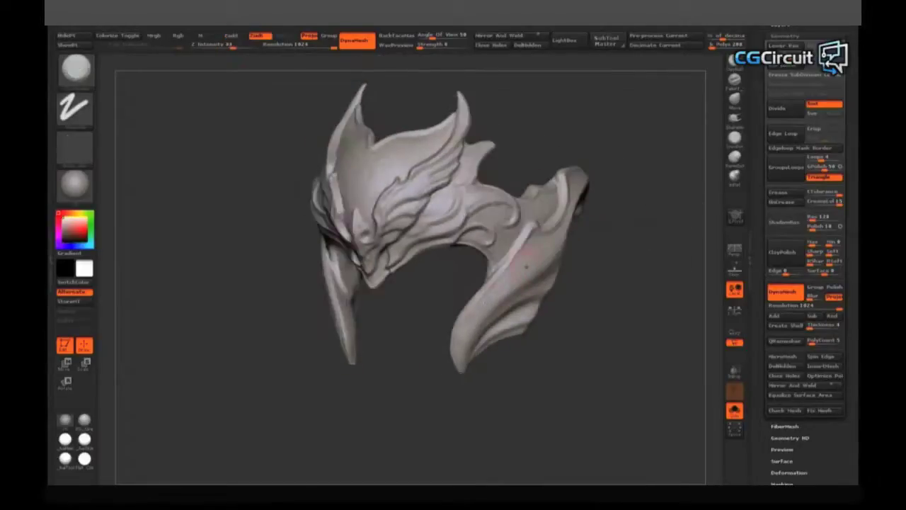
pyautogui.moveTo(526, 267); pyautogui.dragTo(602, 340)
pyautogui.moveTo(647, 318); pyautogui.dragTo(679, 89)
pyautogui.moveTo(570, 219); pyautogui.dragTo(564, 304)
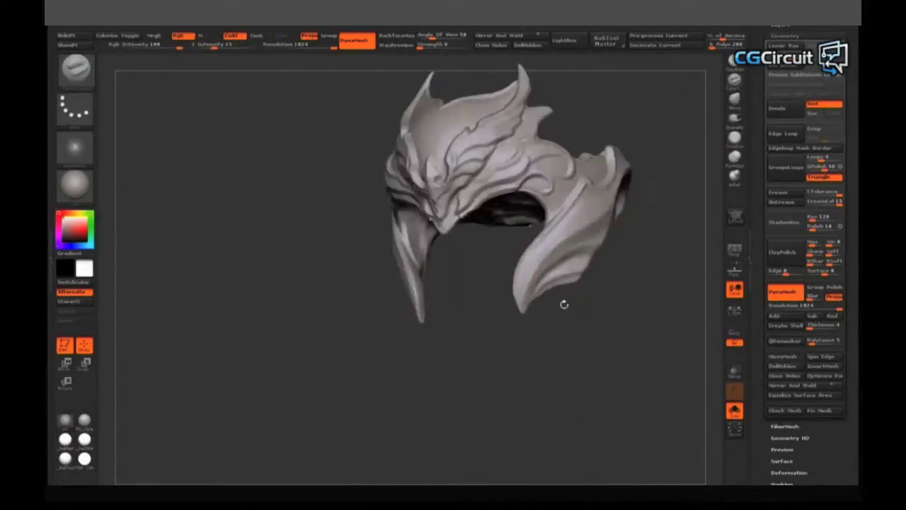
# Adjust the cheek guards' shape with the Move brush and polish their tips and the rear band's curved ends
pyautogui.moveTo(408, 280)
pyautogui.mouseDown()
pyautogui.moveTo(519, 325)
pyautogui.moveTo(600, 339)
pyautogui.moveTo(580, 312)
pyautogui.mouseUp()
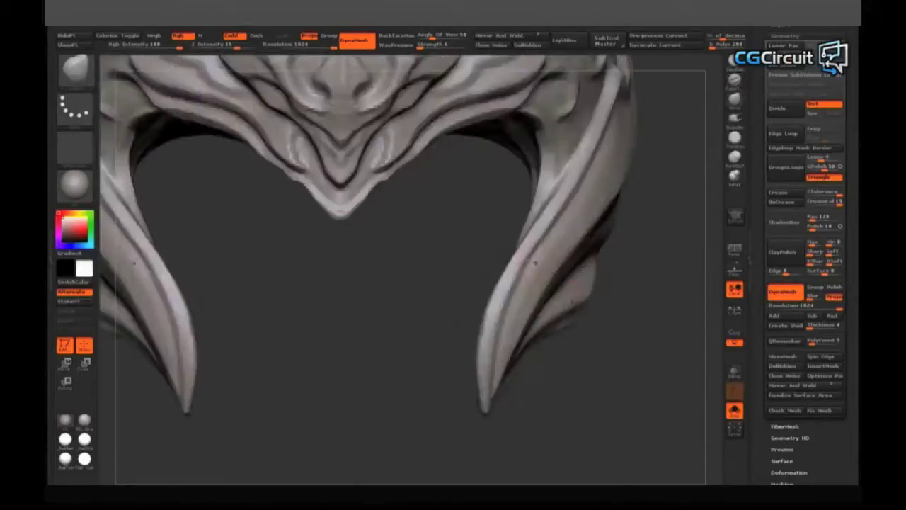
pyautogui.moveTo(424, 284); pyautogui.dragTo(496, 255)
pyautogui.moveTo(632, 134); pyautogui.dragTo(630, 365)
pyautogui.moveTo(677, 129); pyautogui.dragTo(546, 134)
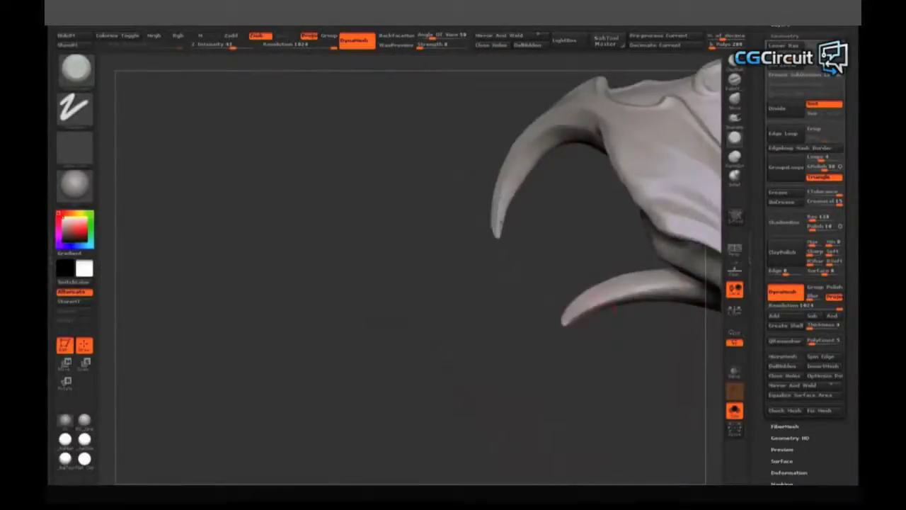
pyautogui.moveTo(599, 376)
pyautogui.mouseDown()
pyautogui.moveTo(597, 304)
pyautogui.moveTo(460, 297)
pyautogui.moveTo(375, 269)
pyautogui.mouseUp()
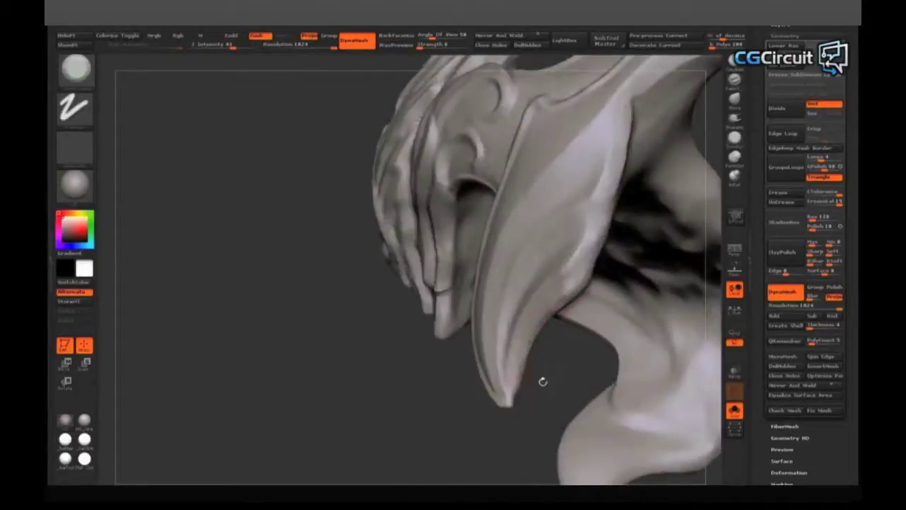
# Reshape the cheek guard's lower tip and rear corner, sharpening and smoothing the lowest layered ridge along its bottom edge
pyautogui.moveTo(542, 381); pyautogui.dragTo(489, 365)
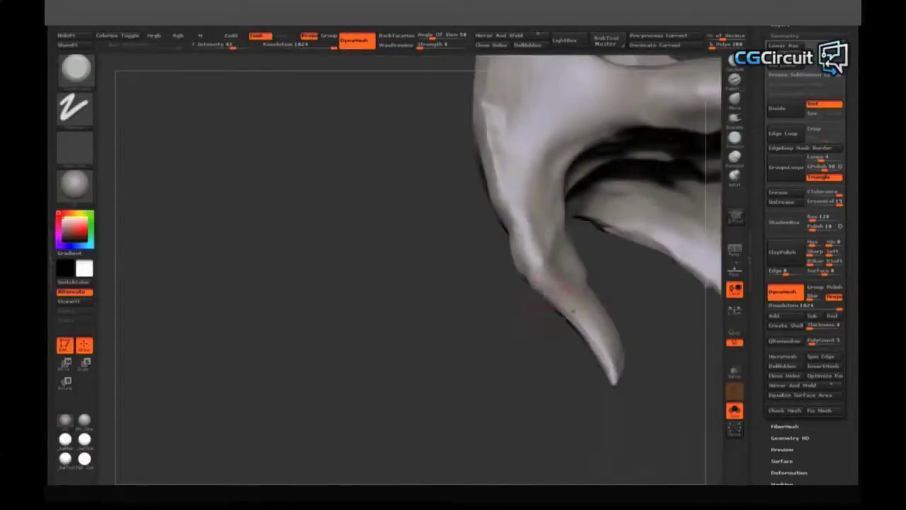
pyautogui.moveTo(553, 361)
pyautogui.mouseDown()
pyautogui.moveTo(628, 346)
pyautogui.moveTo(621, 357)
pyautogui.mouseUp()
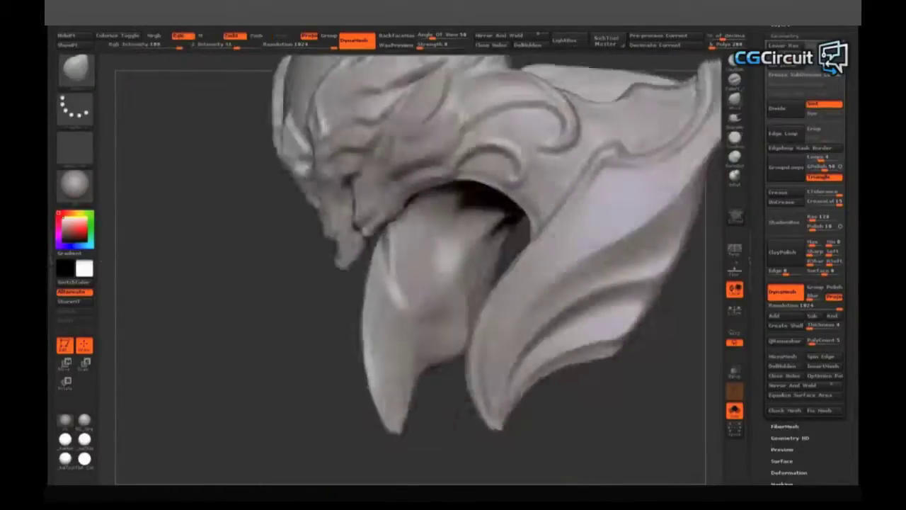
pyautogui.moveTo(616, 435); pyautogui.dragTo(635, 433)
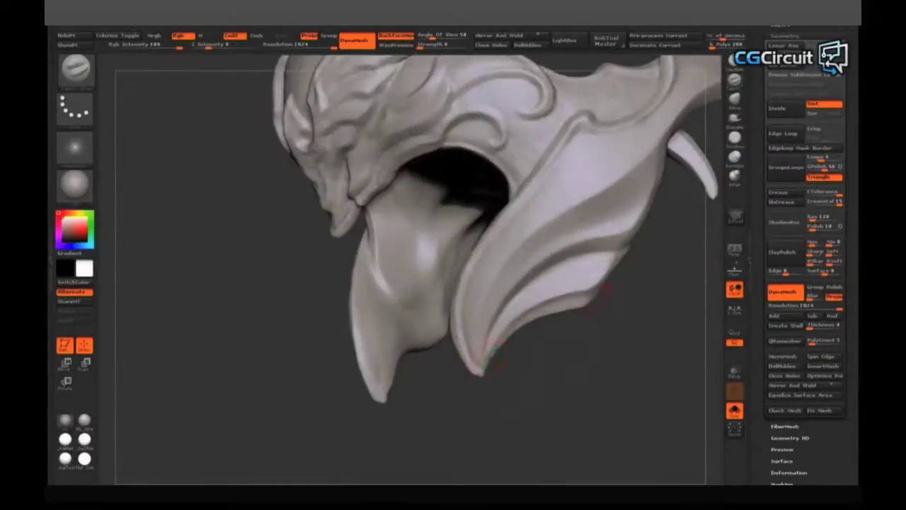
pyautogui.moveTo(597, 296)
pyautogui.mouseDown()
pyautogui.moveTo(573, 330)
pyautogui.moveTo(552, 336)
pyautogui.moveTo(559, 312)
pyautogui.mouseUp()
pyautogui.moveTo(434, 408)
pyautogui.mouseDown()
pyautogui.moveTo(637, 350)
pyautogui.moveTo(631, 344)
pyautogui.mouseUp()
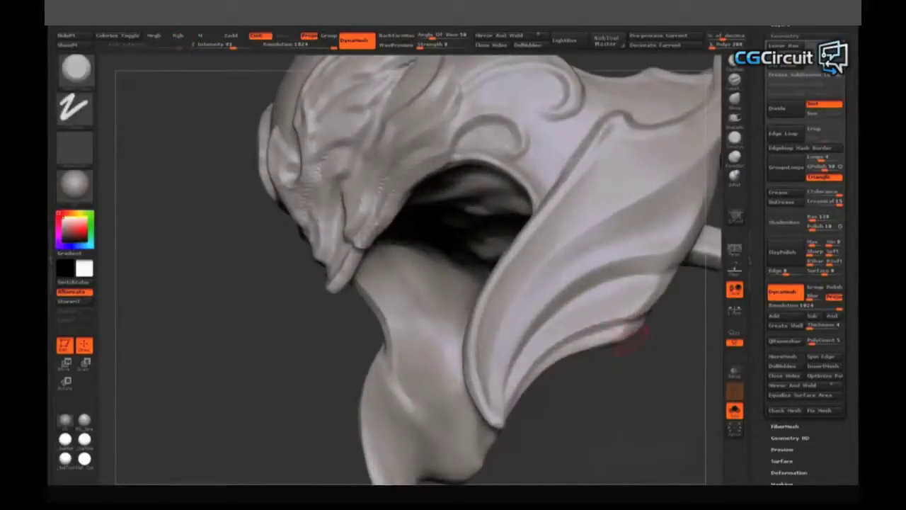
pyautogui.moveTo(626, 334); pyautogui.dragTo(619, 328)
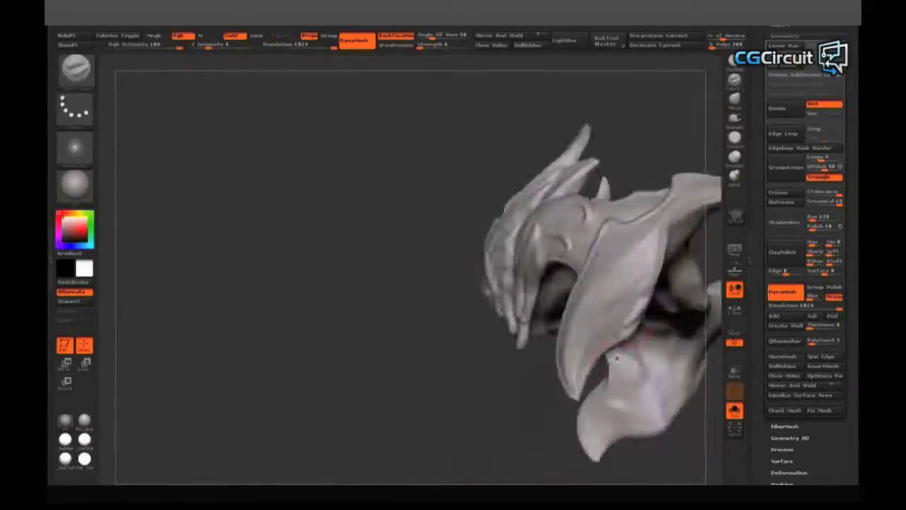
pyautogui.moveTo(631, 319); pyautogui.dragTo(616, 306)
# Polish the cheek guard's thickness and rim from the front and from below, flattening its uneven edge planes
pyautogui.moveTo(401, 420); pyautogui.dragTo(489, 354)
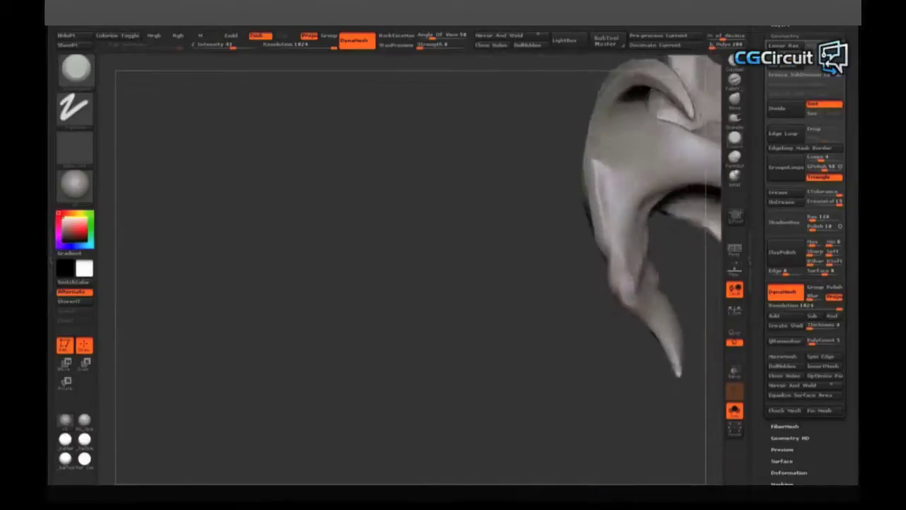
pyautogui.moveTo(572, 390)
pyautogui.mouseDown()
pyautogui.moveTo(574, 337)
pyautogui.moveTo(559, 319)
pyautogui.mouseUp()
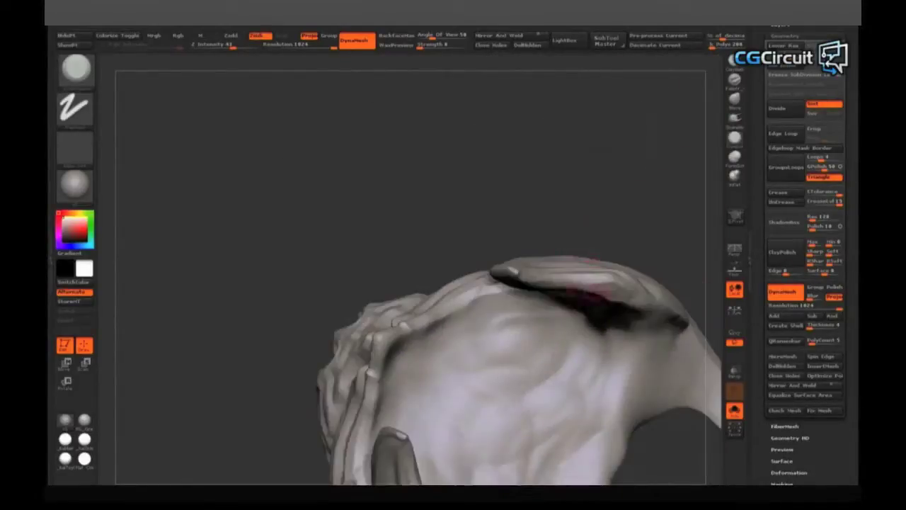
pyautogui.moveTo(425, 284); pyautogui.dragTo(386, 245)
pyautogui.moveTo(545, 297); pyautogui.dragTo(556, 293)
pyautogui.moveTo(386, 244); pyautogui.dragTo(357, 221)
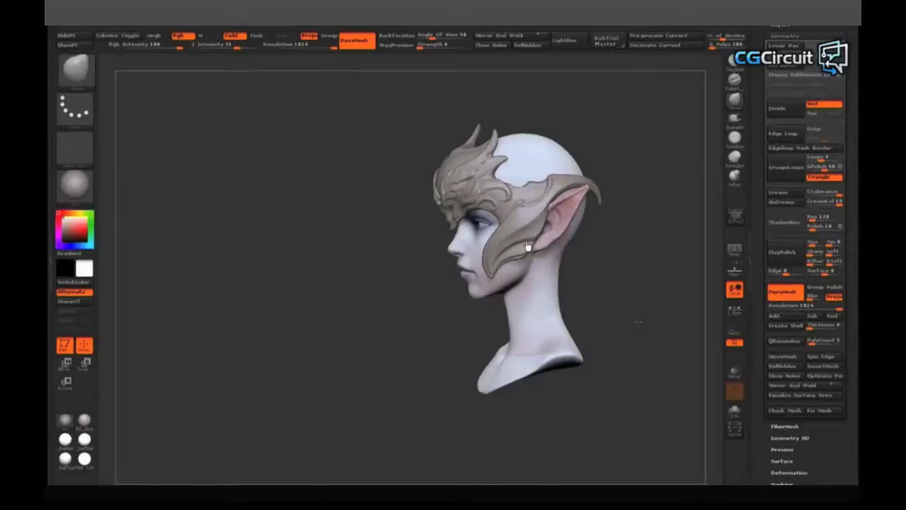
# Refine the stepped rear edge of the cheek guard below the ear, polishing its lowest plate into a pointed corner
pyautogui.scroll(5, 527, 246)
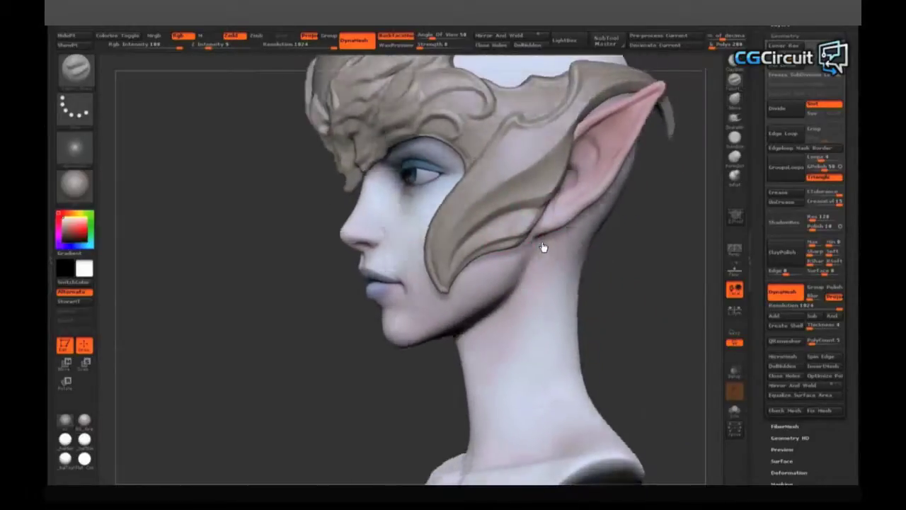
pyautogui.scroll(3, 541, 244)
pyautogui.scroll(2, 538, 237)
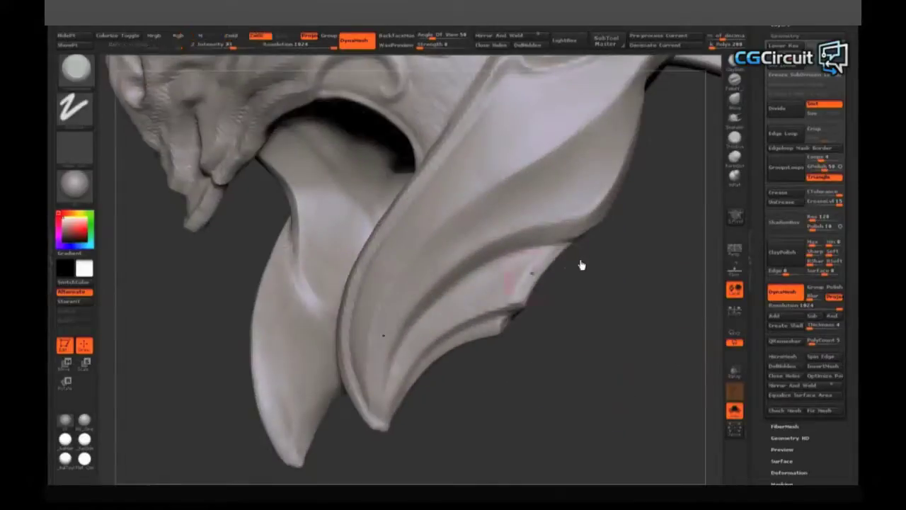
pyautogui.keyDown('ctrl'); pyautogui.moveTo(579, 262); pyautogui.dragTo(581, 264); pyautogui.keyUp('ctrl')
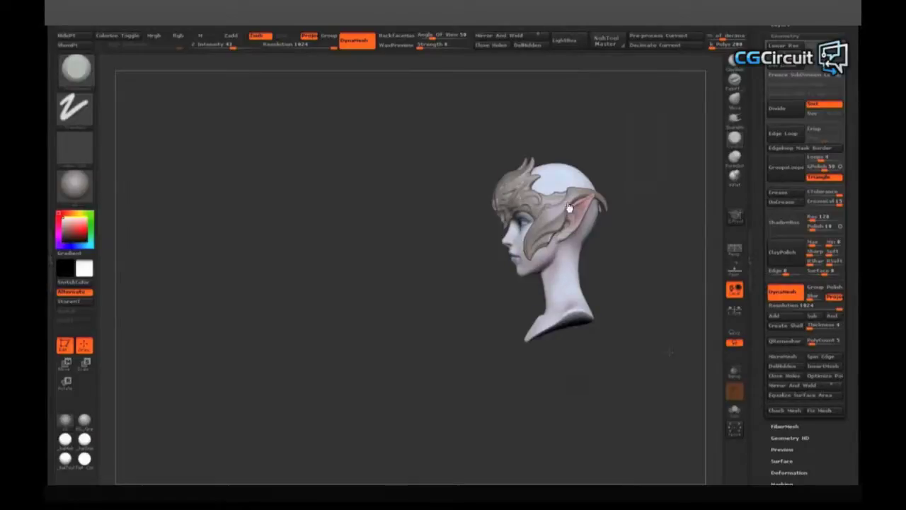
pyautogui.moveTo(669, 342); pyautogui.dragTo(679, 358)
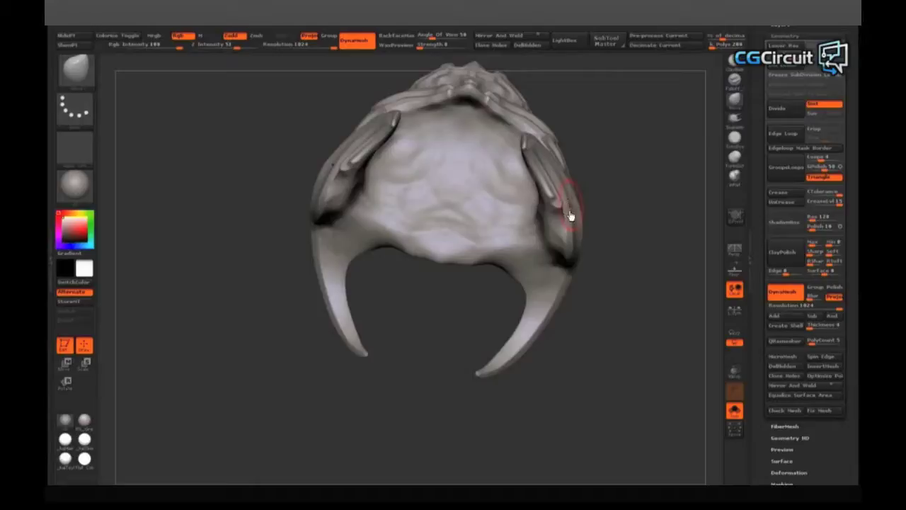
# Adjust the curvature of the cheek guards' layered plates from below and the side with the Move brush
pyautogui.scroll(5, 551, 196)
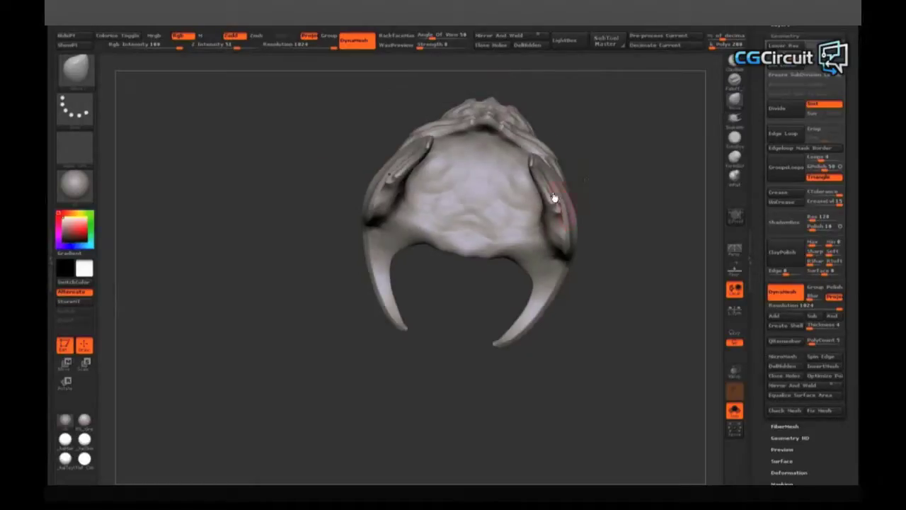
pyautogui.moveTo(550, 203)
pyautogui.mouseDown()
pyautogui.moveTo(587, 333)
pyautogui.moveTo(607, 350)
pyautogui.moveTo(657, 308)
pyautogui.mouseUp()
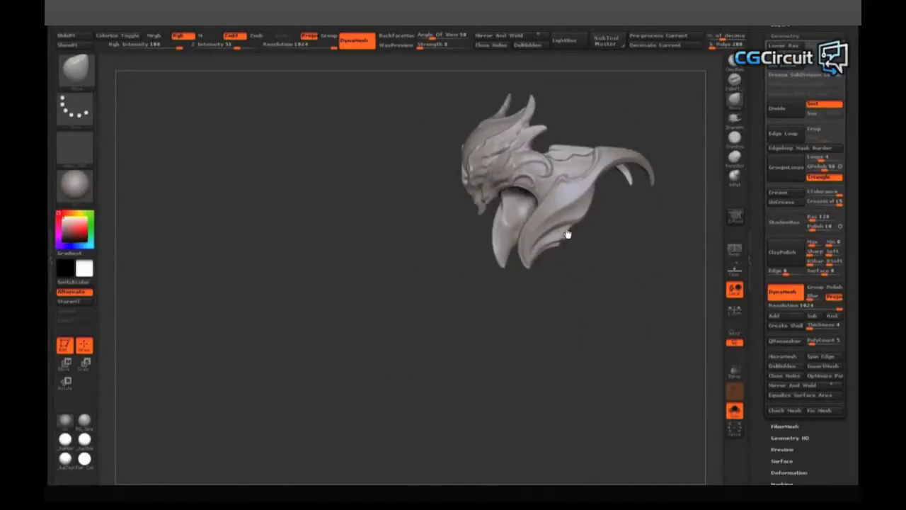
pyautogui.keyDown('alt'); pyautogui.moveTo(567, 233); pyautogui.dragTo(512, 274); pyautogui.keyUp('alt')
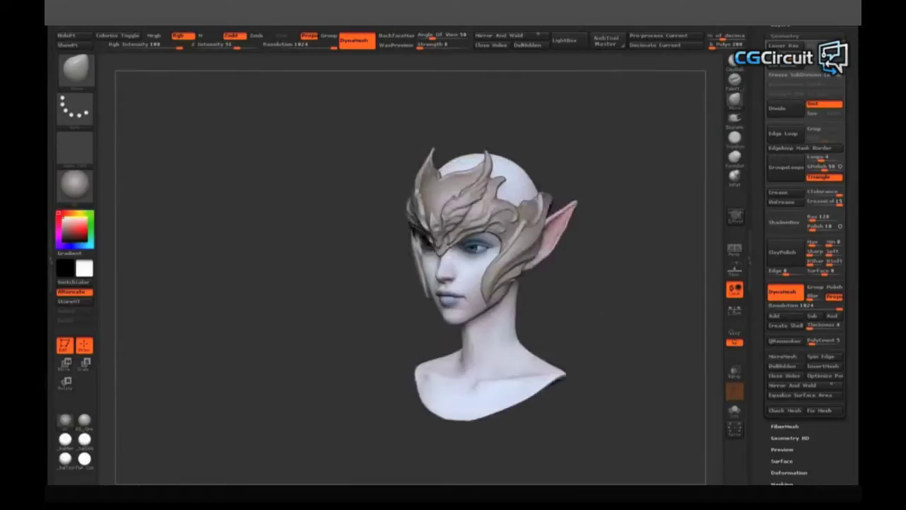
# Save the bust and helmet as a ZBrush project in the CG_Circuit folder
pyautogui.hotkey('ctrl', 's')
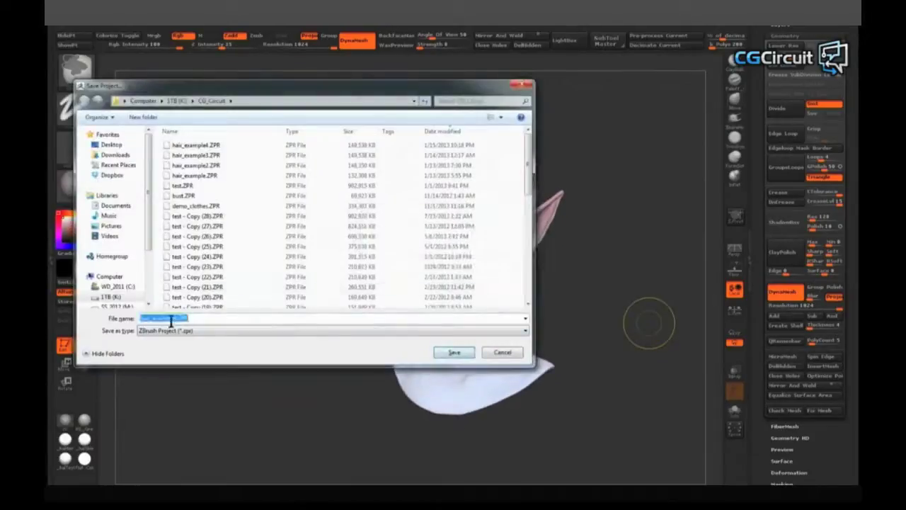
pyautogui.press('Return')
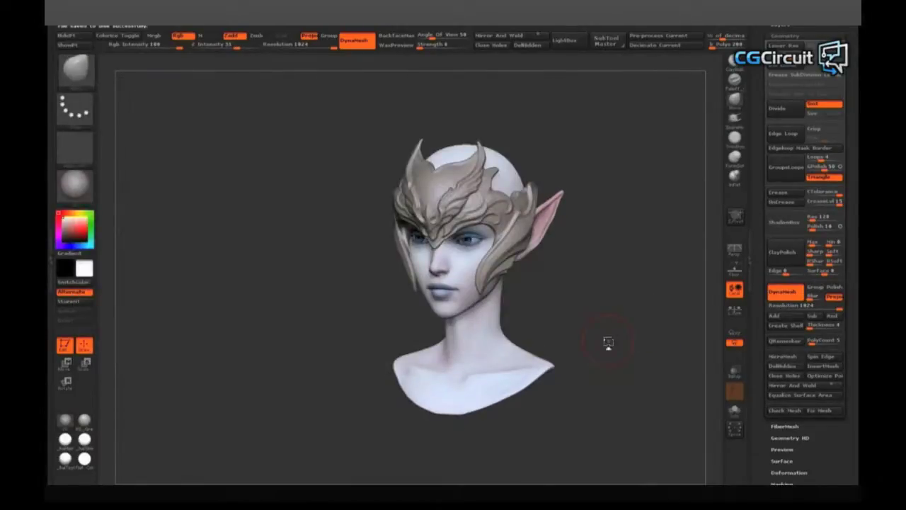
pyautogui.hotkey('shift', 's')
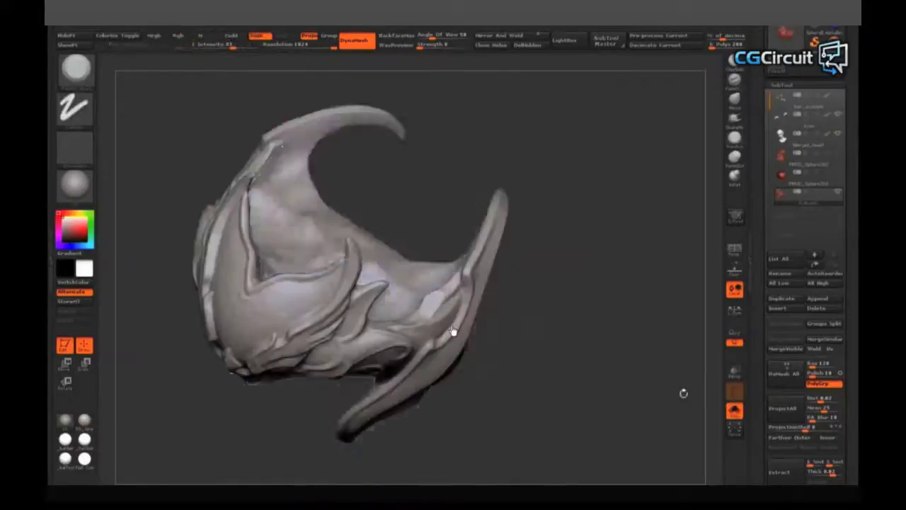
# Refine the helmet's side plates from above, building up their surface with the ClayBuildup brush
pyautogui.moveTo(454, 331)
pyautogui.mouseDown()
pyautogui.moveTo(421, 324)
pyautogui.moveTo(451, 302)
pyautogui.moveTo(425, 324)
pyautogui.moveTo(577, 295)
pyautogui.mouseUp()
pyautogui.press('b')
pyautogui.press('c')
pyautogui.press('b')
pyautogui.moveTo(495, 313)
pyautogui.mouseDown()
pyautogui.moveTo(424, 300)
pyautogui.moveTo(609, 358)
pyautogui.moveTo(567, 333)
pyautogui.moveTo(414, 320)
pyautogui.moveTo(554, 373)
pyautogui.mouseUp()
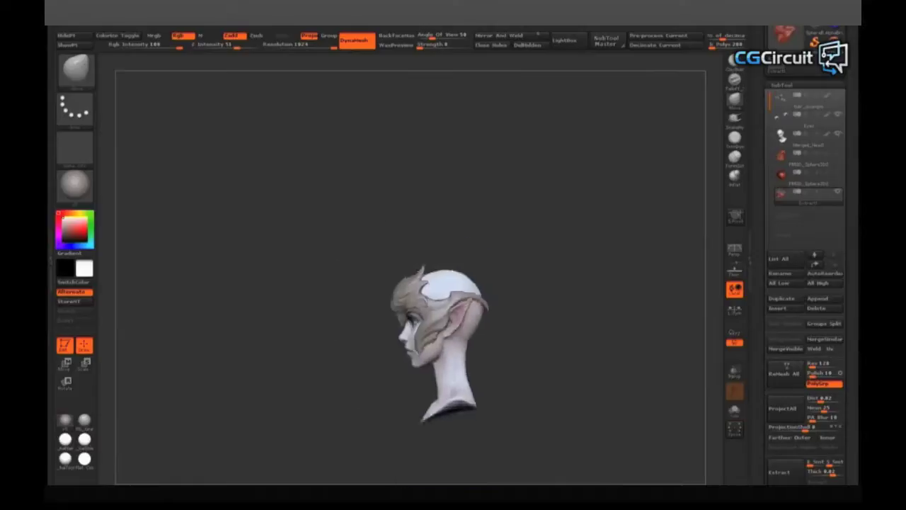